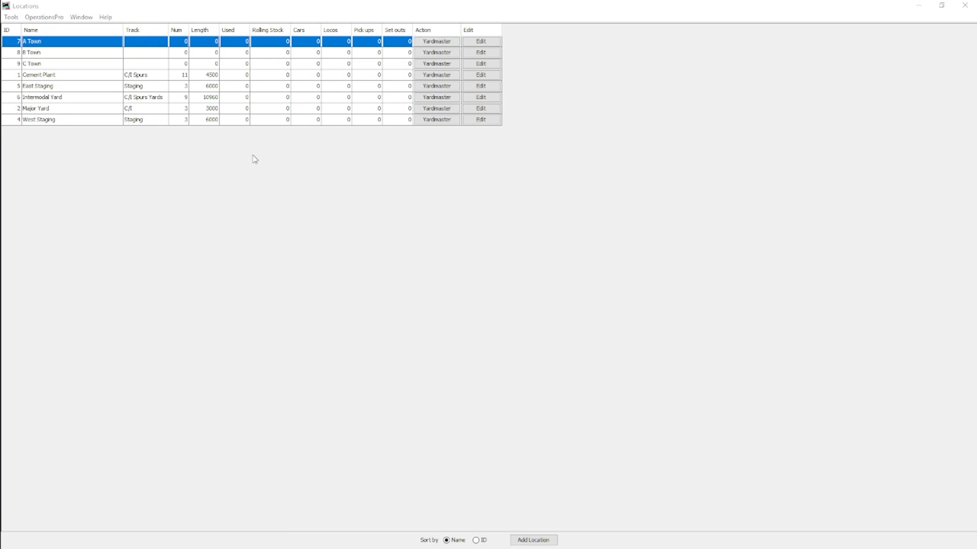
- Add a spur track named Lumber Mill with length 230 to A Town, limit it to FlatBHWood cars, and save it
click(481, 41)
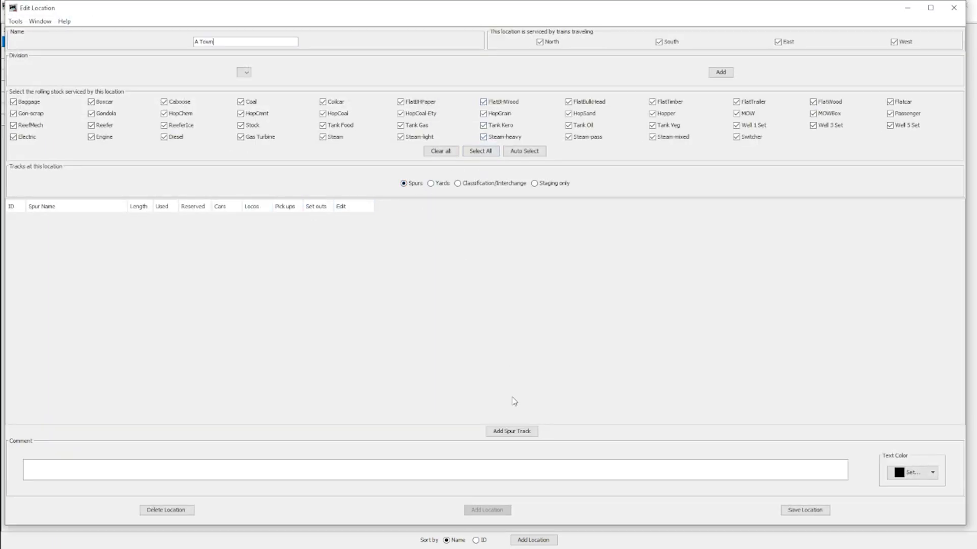
click(513, 431)
drag(1, 12, 643, 27)
click(872, 22)
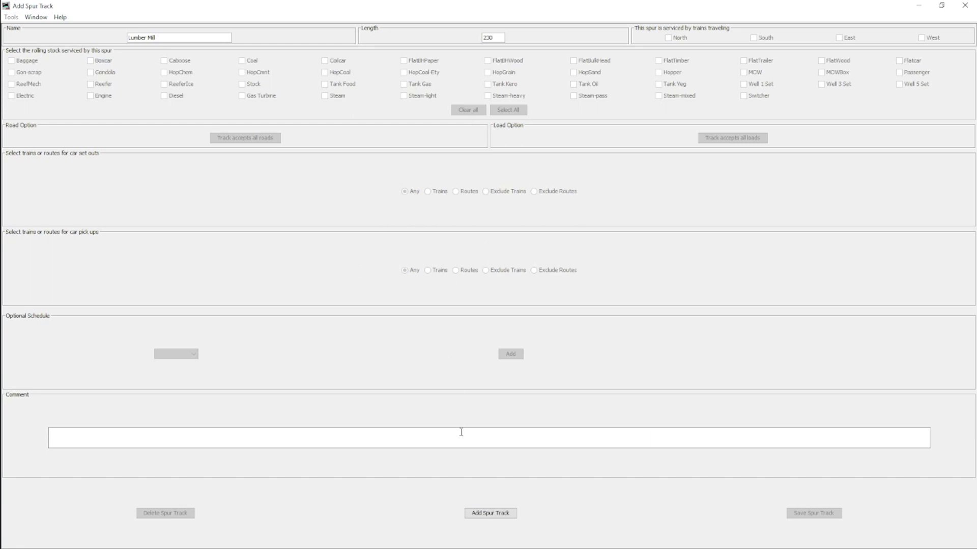
click(491, 514)
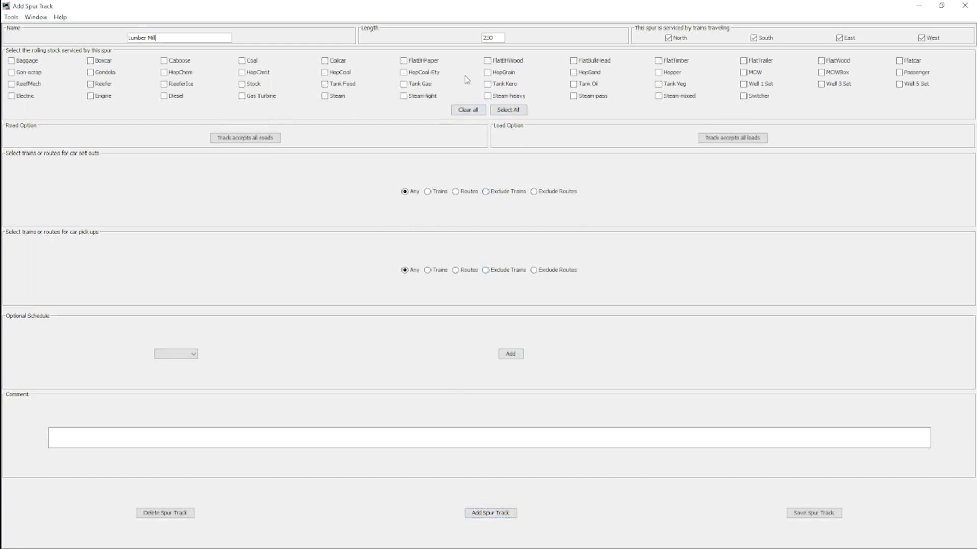
click(508, 62)
click(820, 517)
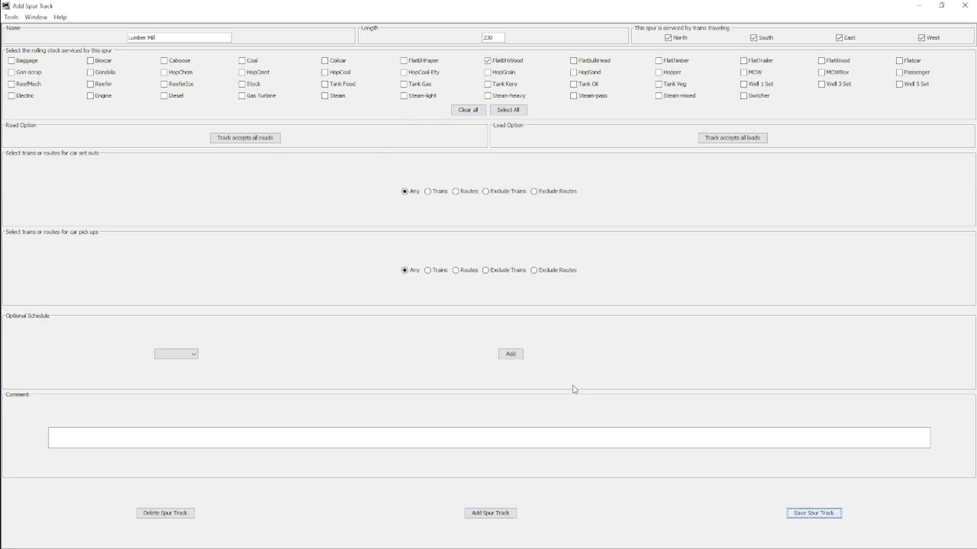
- Create a schedule named Lumber Loads for the Lumber Mill spur
click(512, 357)
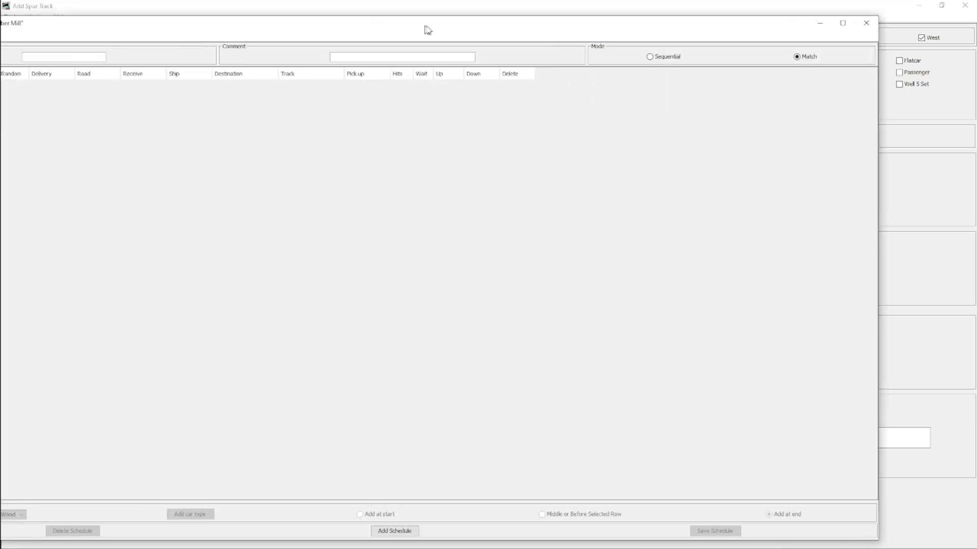
click(941, 6)
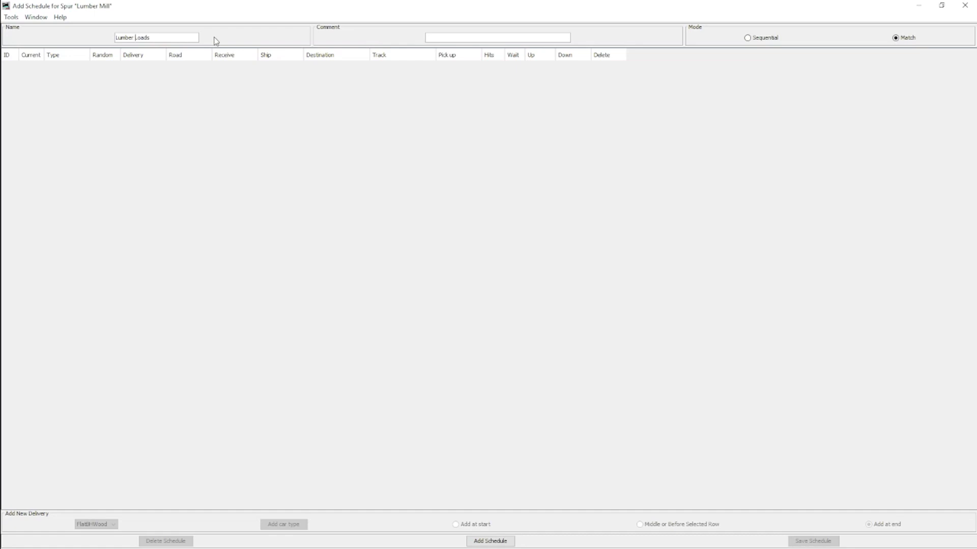
click(508, 540)
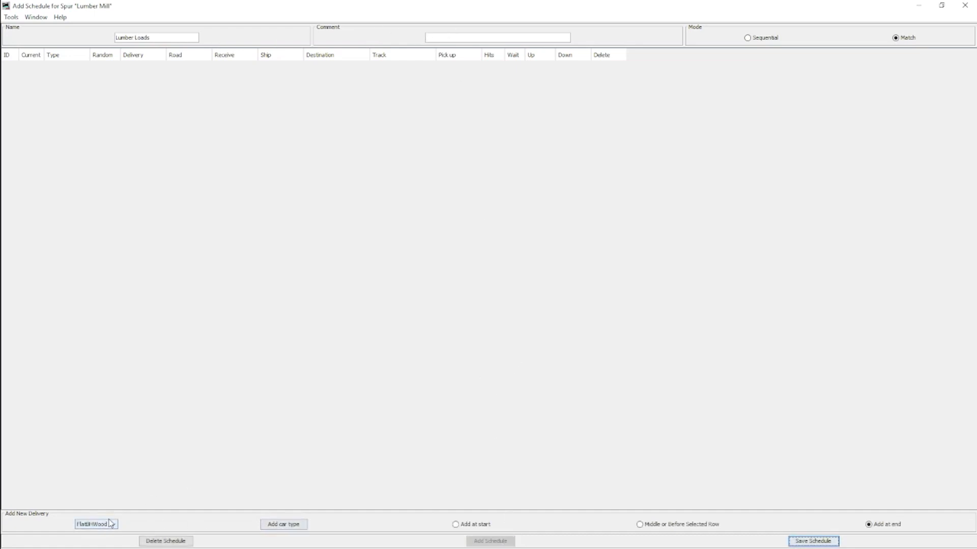
- Add a FlatBHWood delivery to the schedule that receives Empty and ships Lumber to East Staging
click(297, 527)
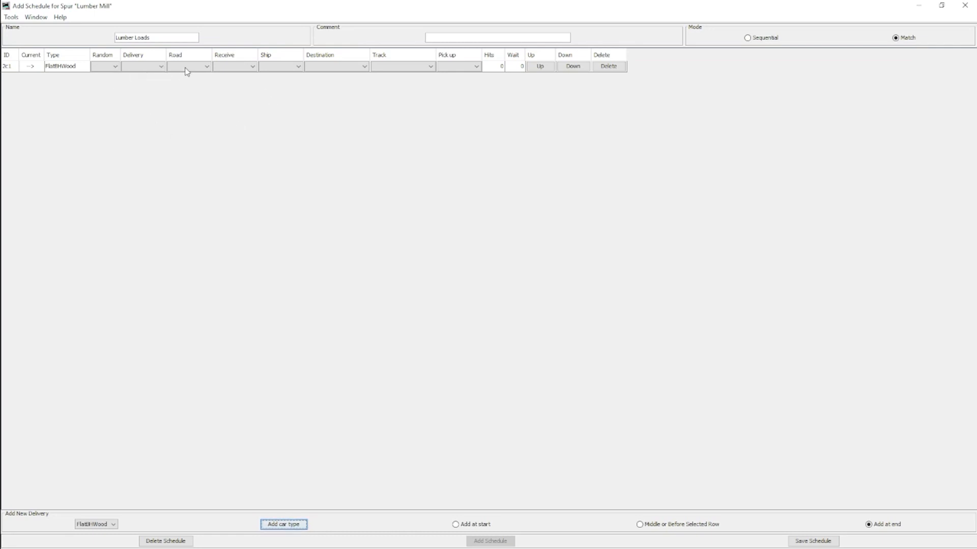
click(215, 70)
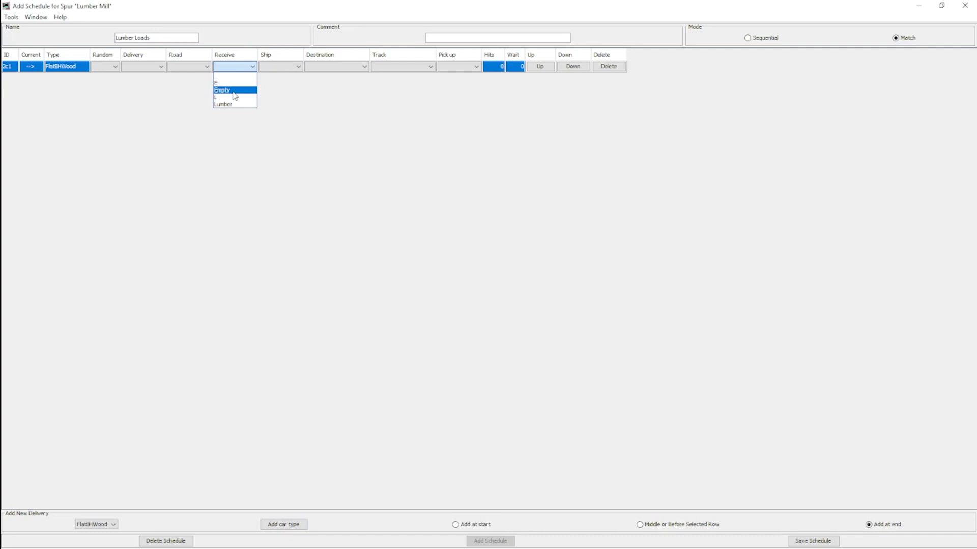
click(233, 92)
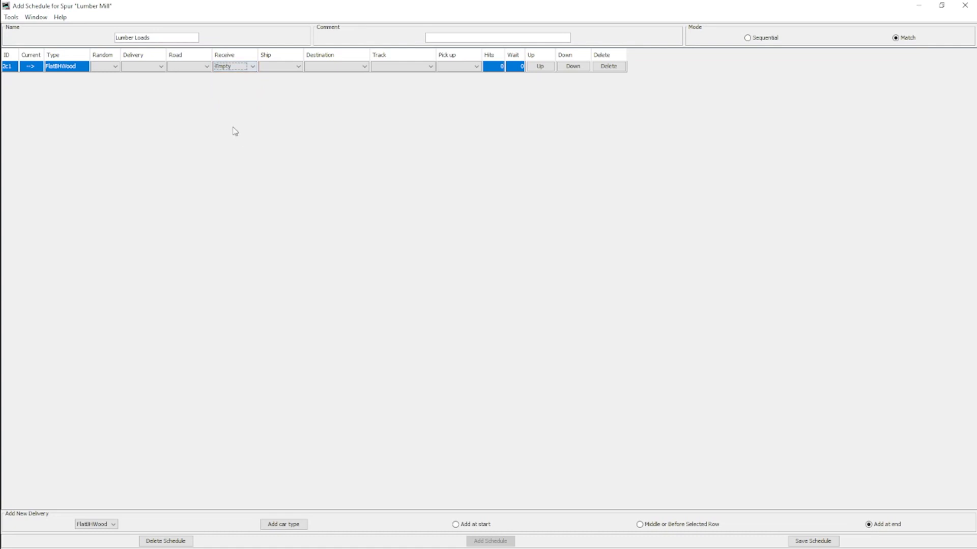
click(281, 68)
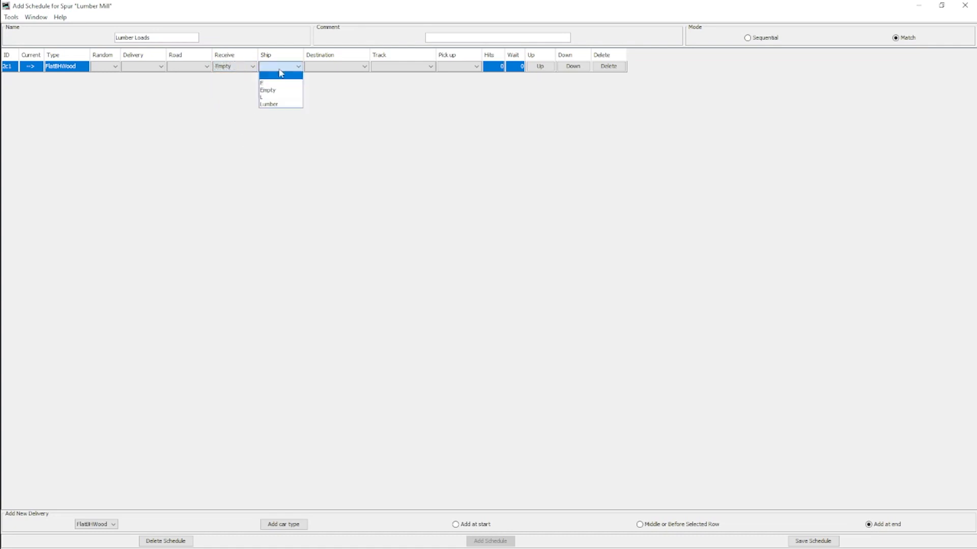
click(279, 103)
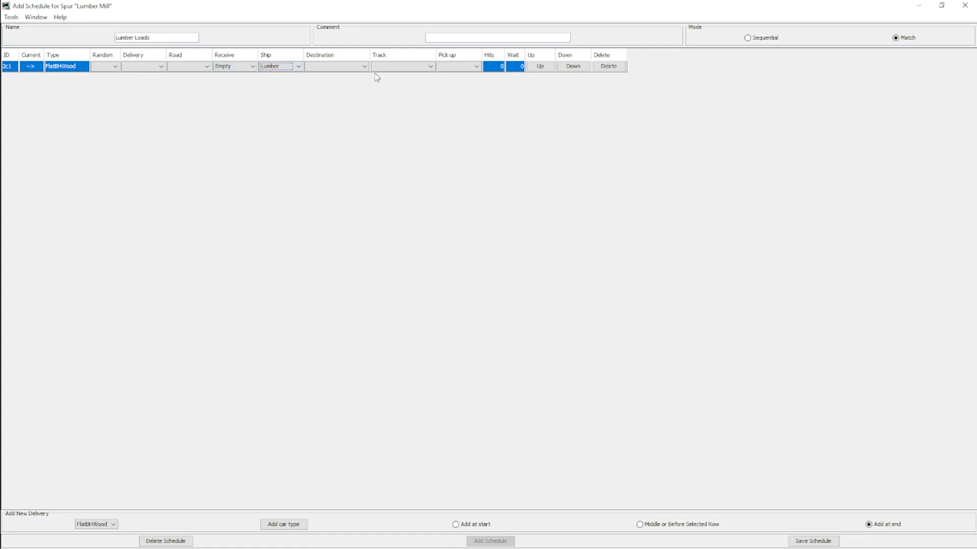
click(344, 67)
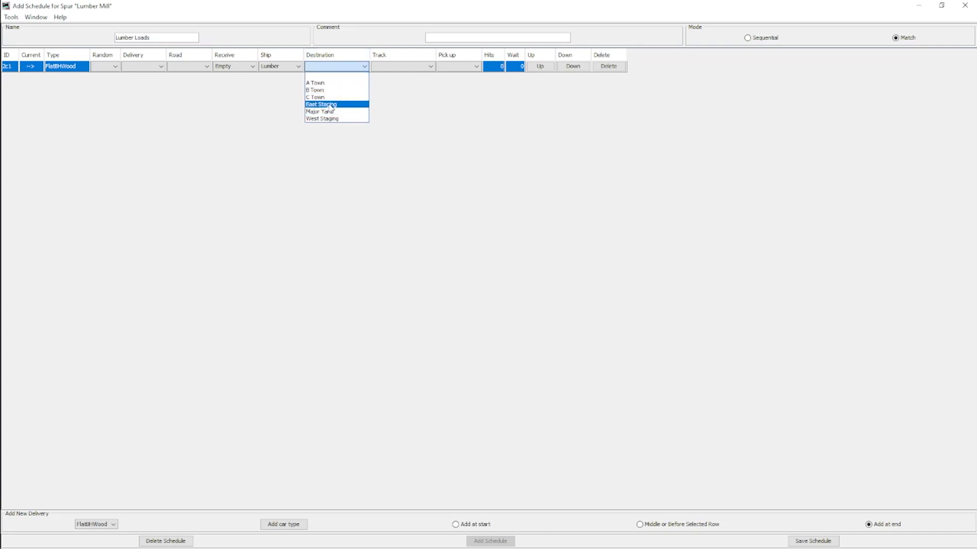
click(324, 104)
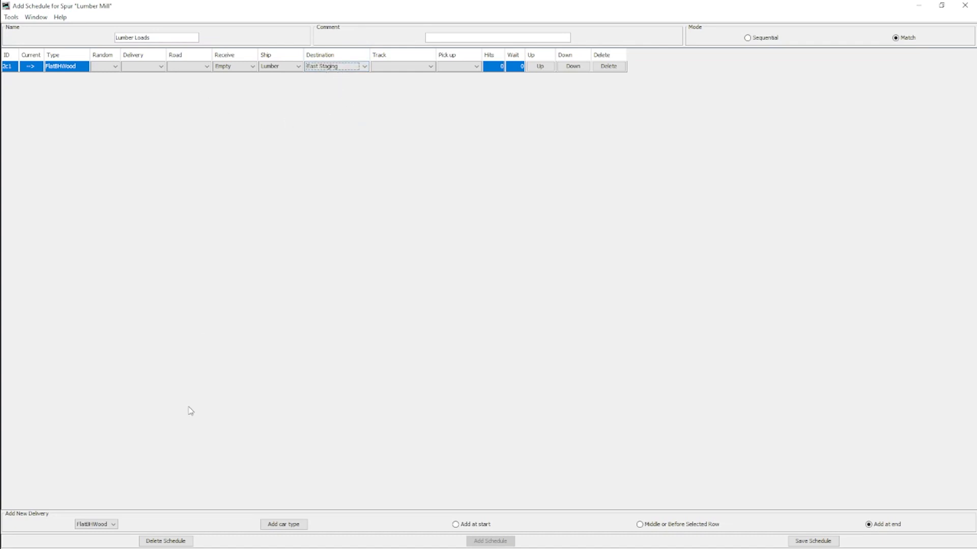
- Add a second FlatBHWood delivery that receives Empty and ships Lumber to West Staging
click(277, 527)
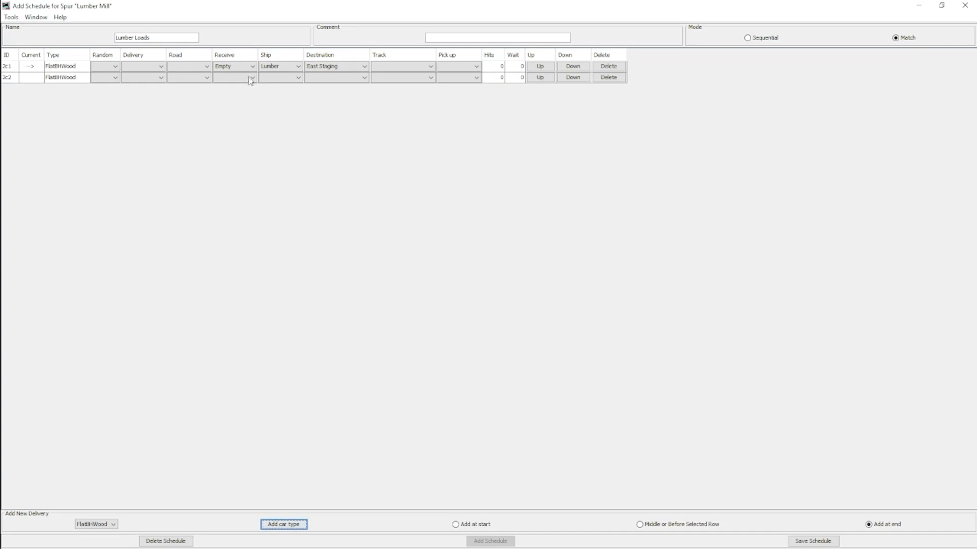
click(234, 77)
click(226, 101)
click(282, 78)
click(284, 115)
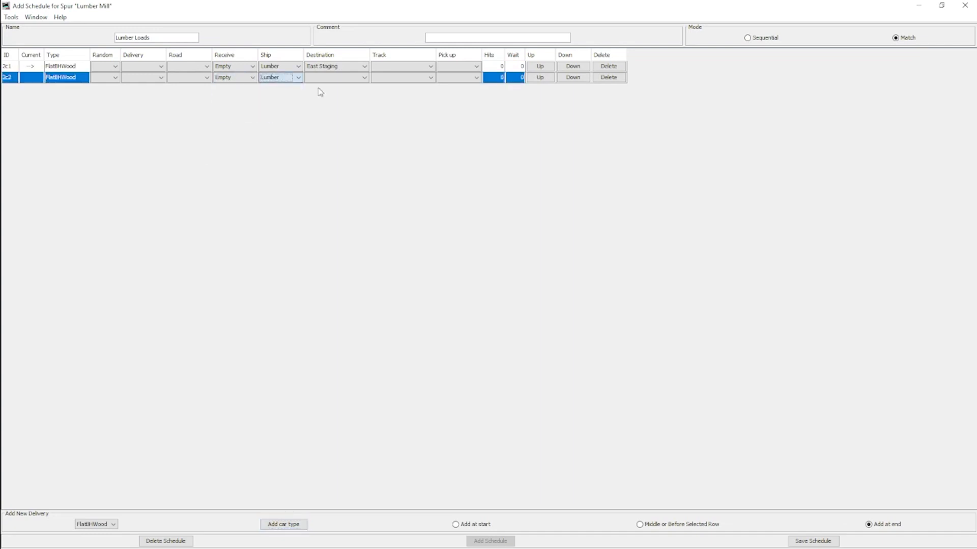
click(329, 77)
click(327, 130)
- Set the schedule option for the percentage of custom loads generated by staging to 100 and save it
click(11, 17)
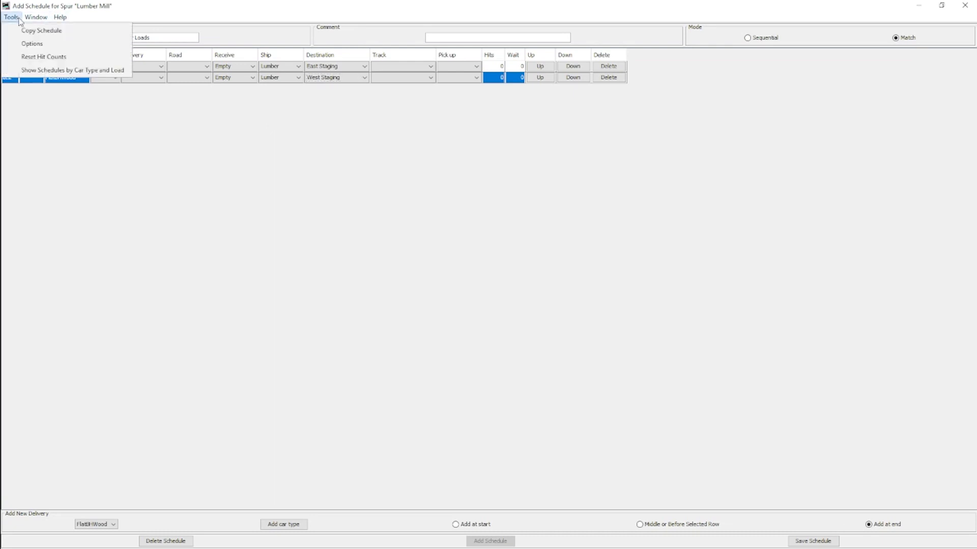
click(31, 44)
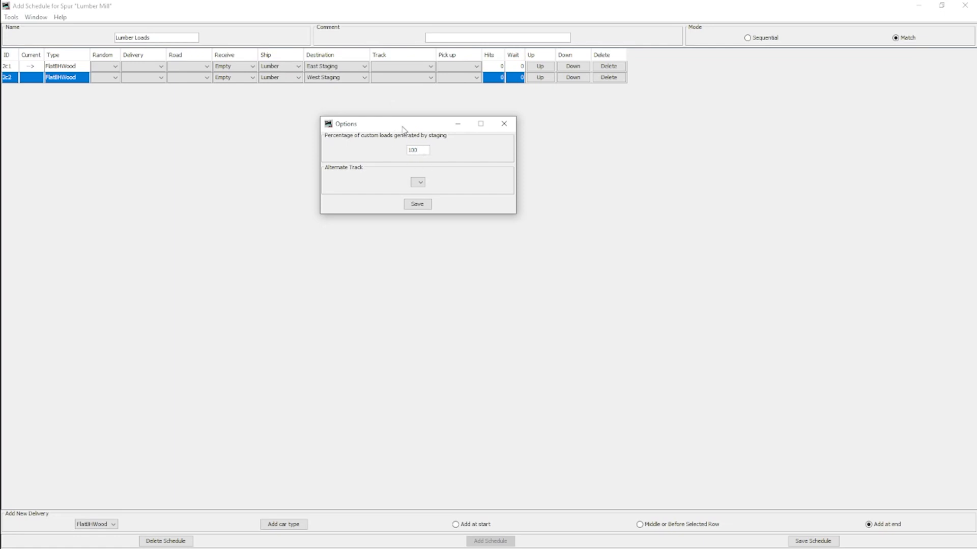
drag(422, 150, 383, 154)
click(427, 151)
double_click(423, 150)
click(400, 151)
text(50)
text(100)
click(418, 204)
click(504, 125)
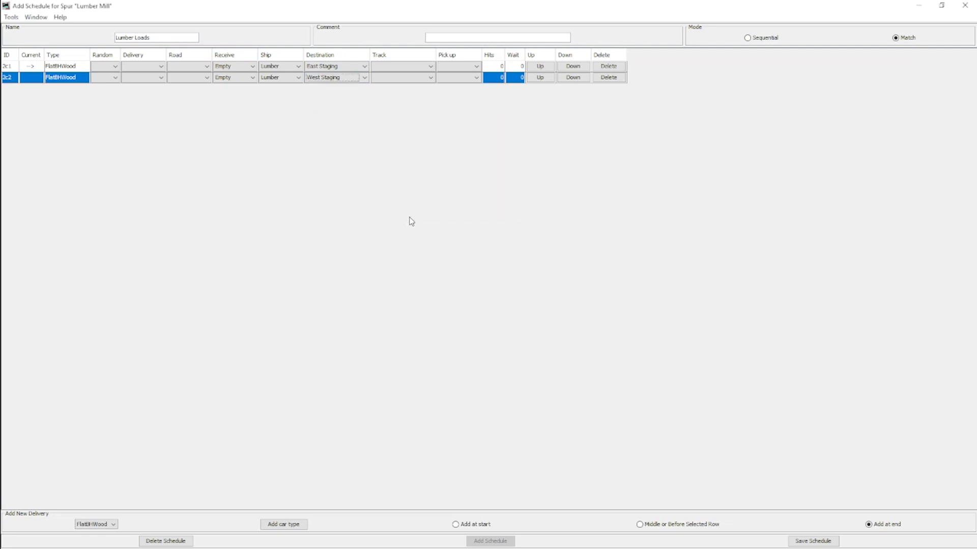
- Save the Lumber Loads schedule and the Lumber Mill spur, and return to the list of locations
click(813, 542)
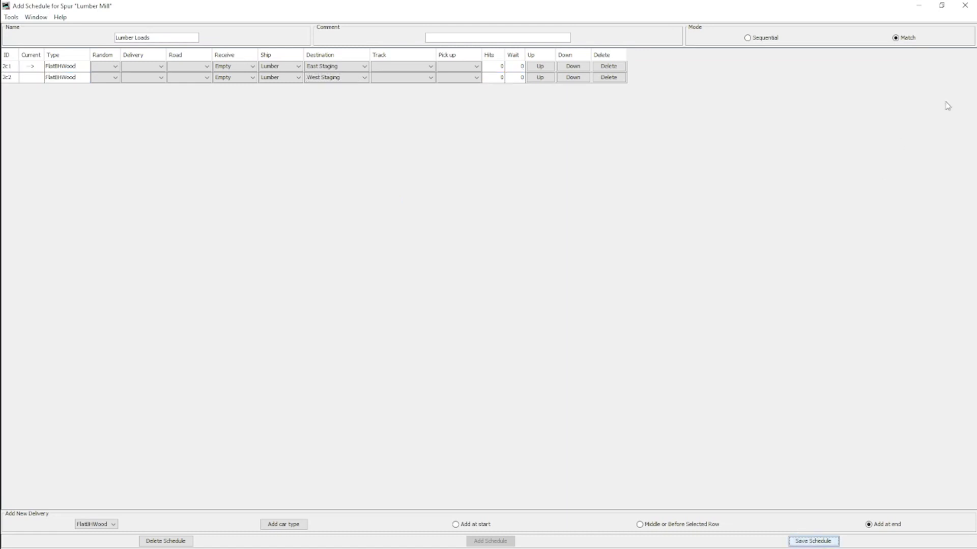
click(964, 5)
click(802, 513)
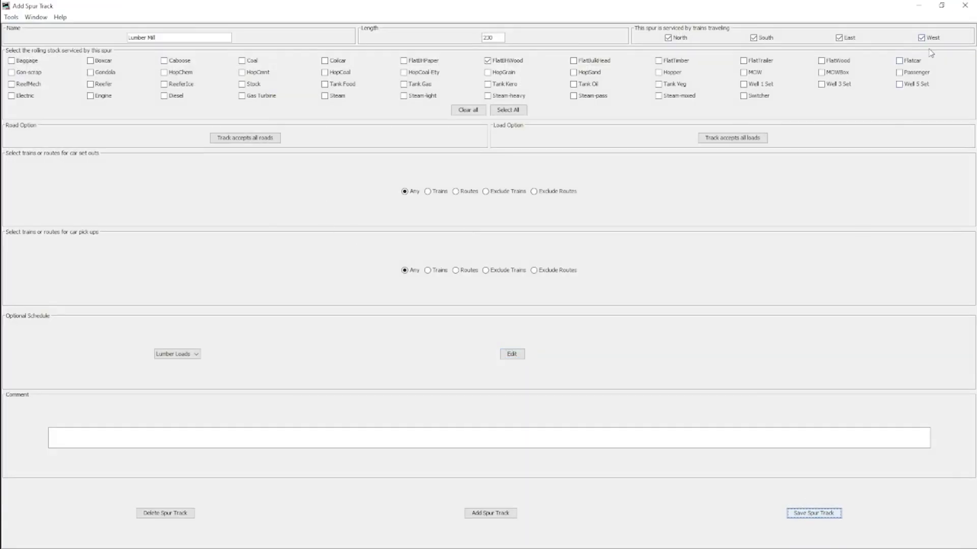
click(963, 6)
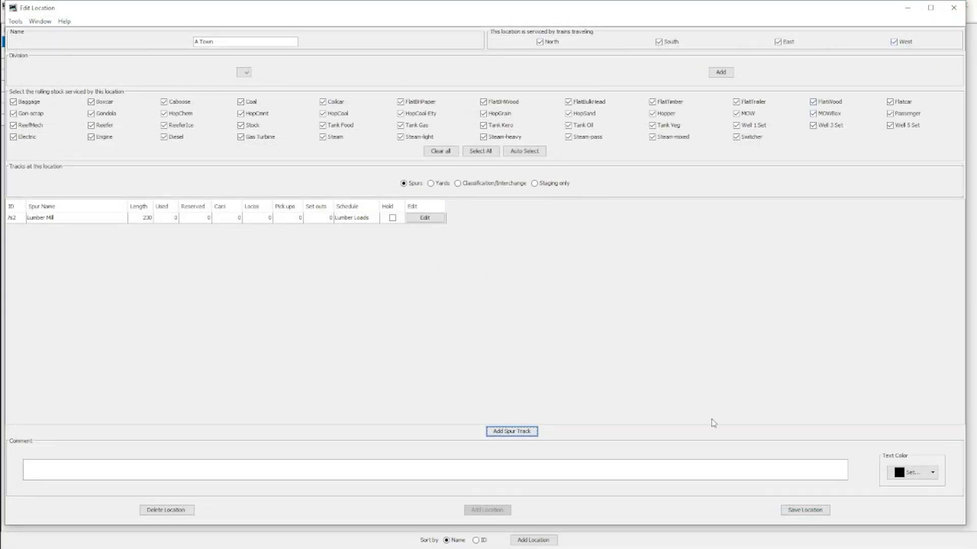
click(954, 7)
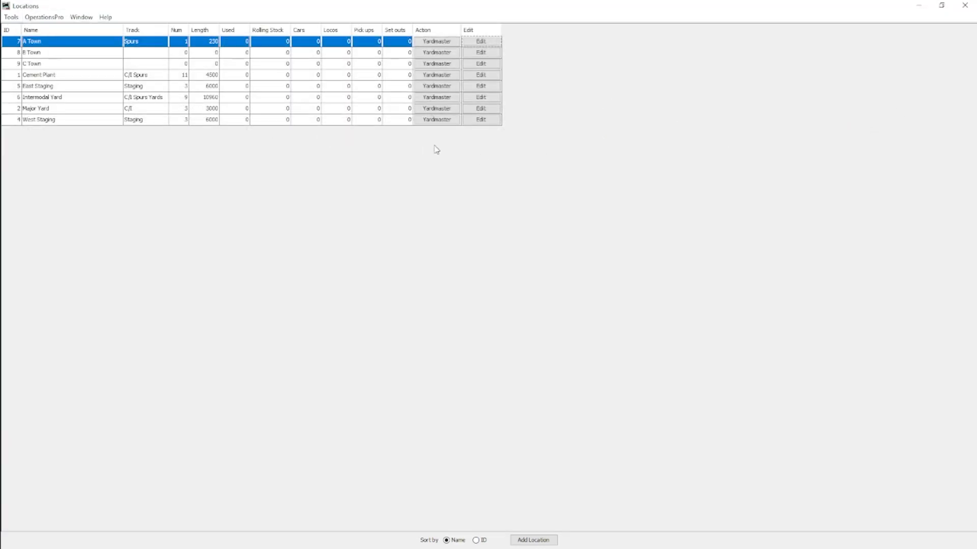
- Add a spur track named Tool Mill with length 160 to the B Town location
click(480, 52)
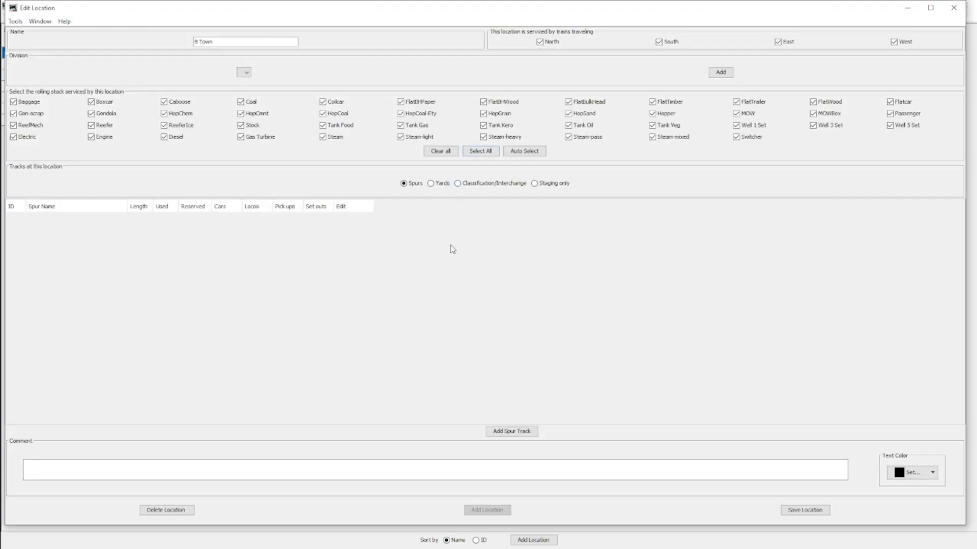
click(522, 436)
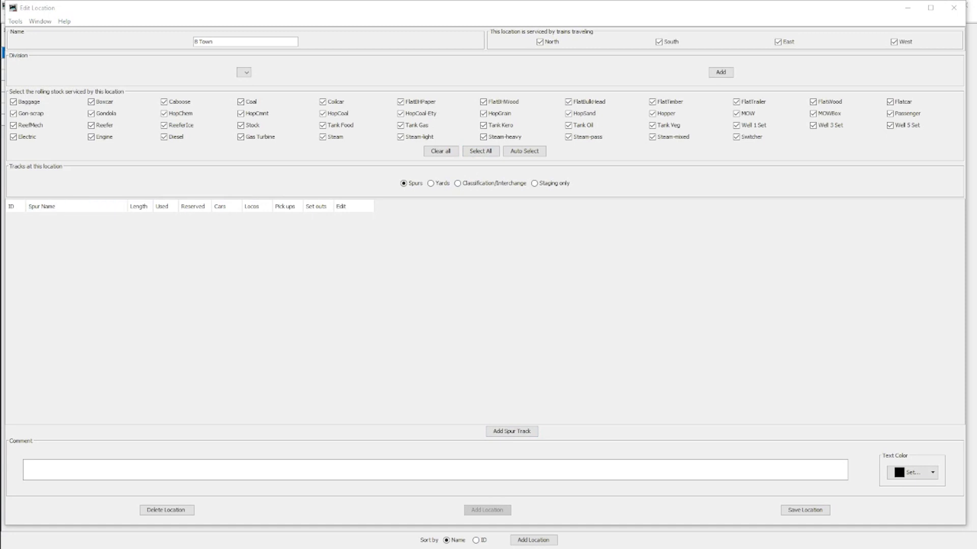
click(524, 21)
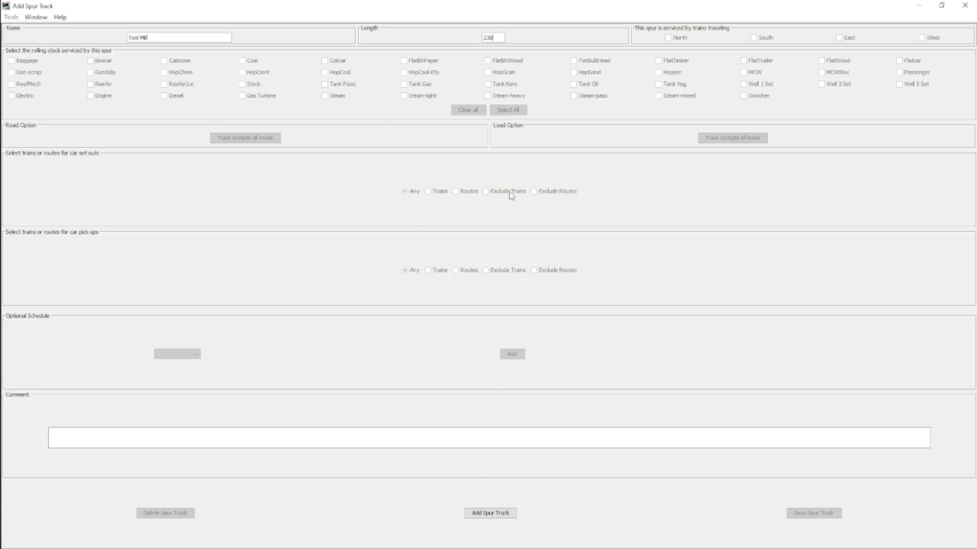
drag(494, 37, 471, 39)
text(160)
click(484, 513)
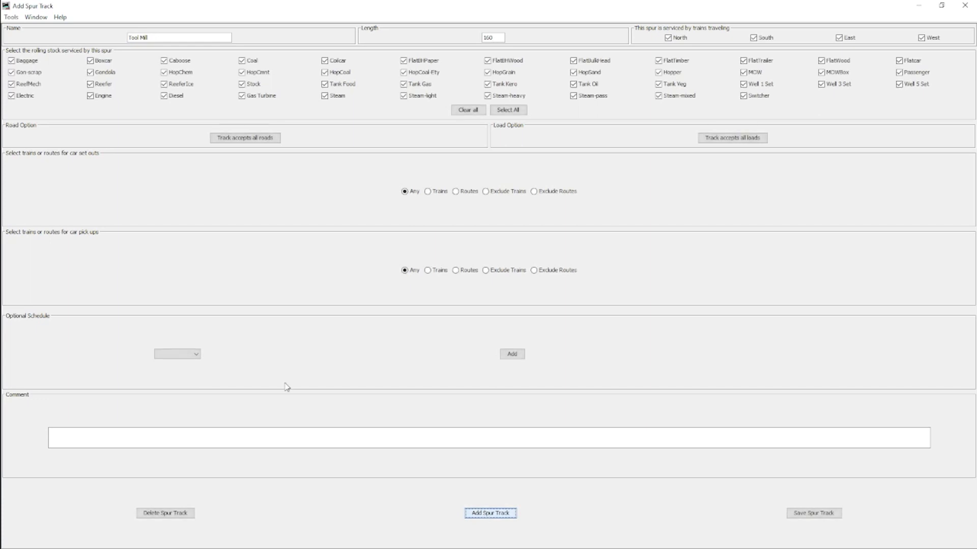
- Create a schedule named Tool Mill for the Tool Mill spur and close it without adding deliveries
click(520, 353)
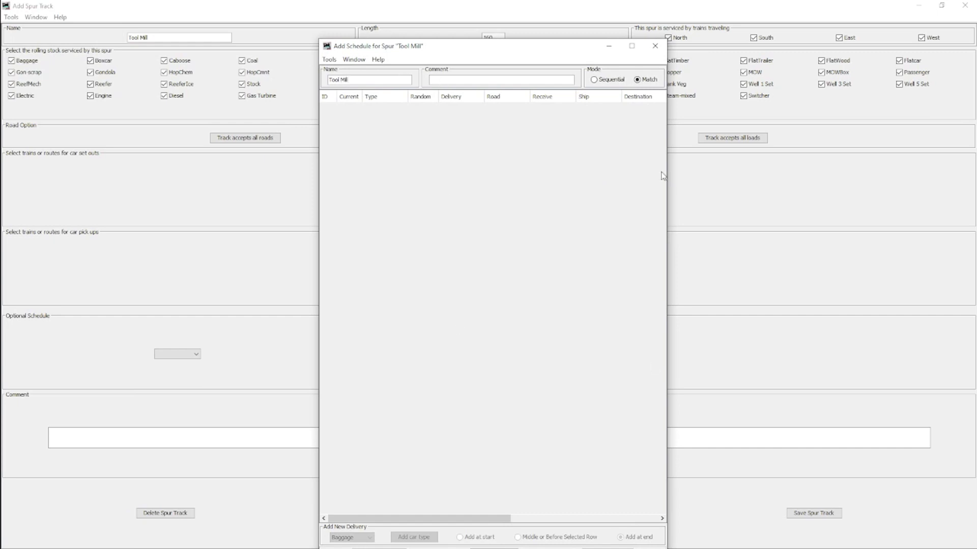
drag(586, 50, 577, 36)
click(620, 36)
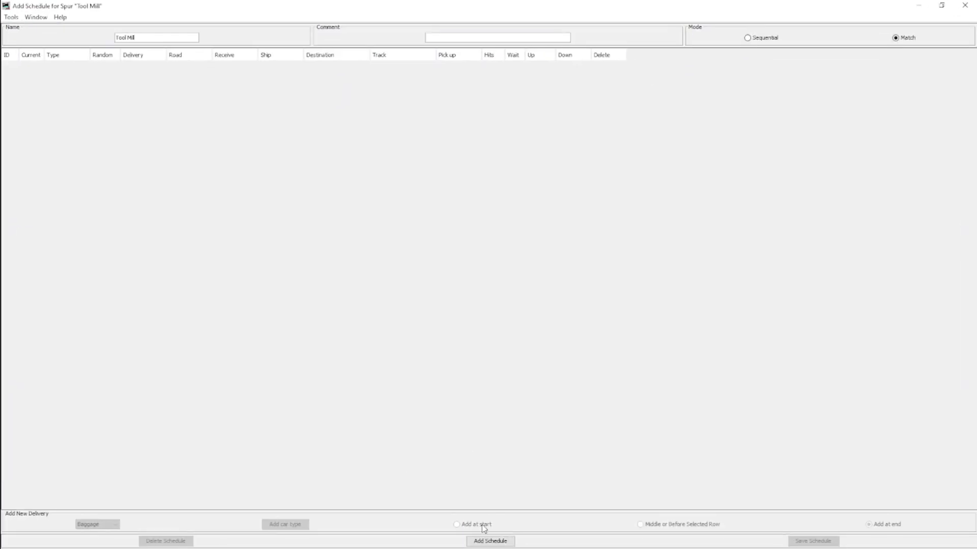
click(486, 540)
click(109, 524)
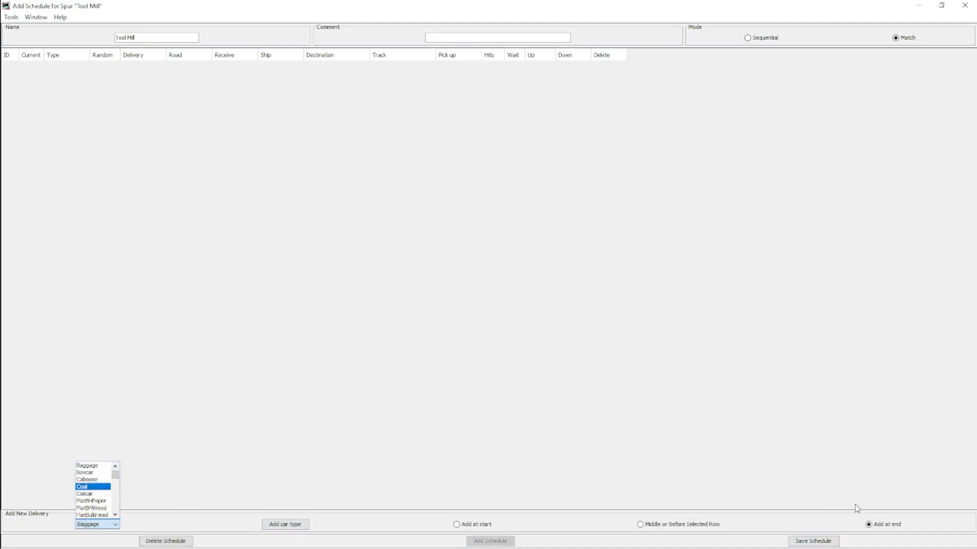
click(965, 5)
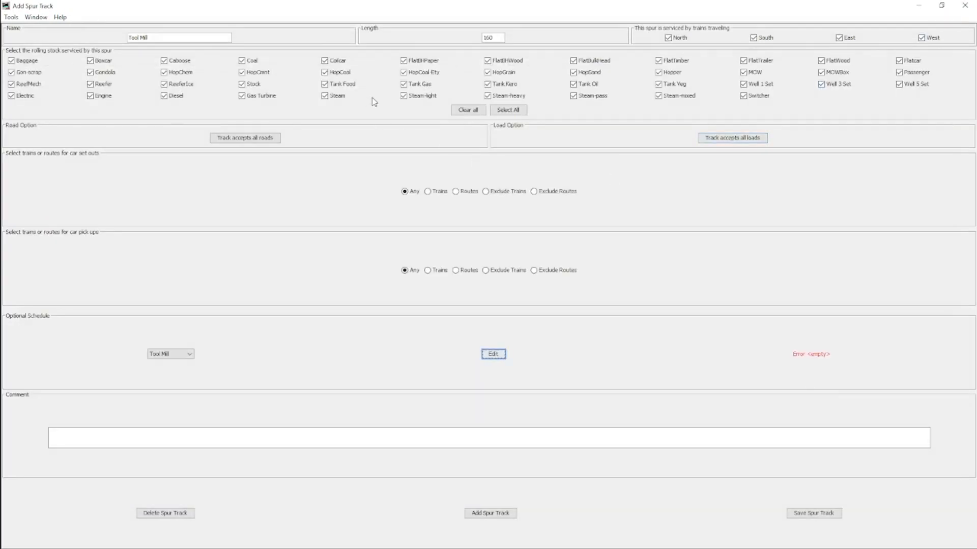
- Limit the rolling stock serviced by the Tool Mill spur to FlatBHWood cars only
click(468, 110)
click(487, 61)
- Add a FlatBHWood delivery to the Tool Mill schedule that receives Lumber and ships Empty
click(496, 354)
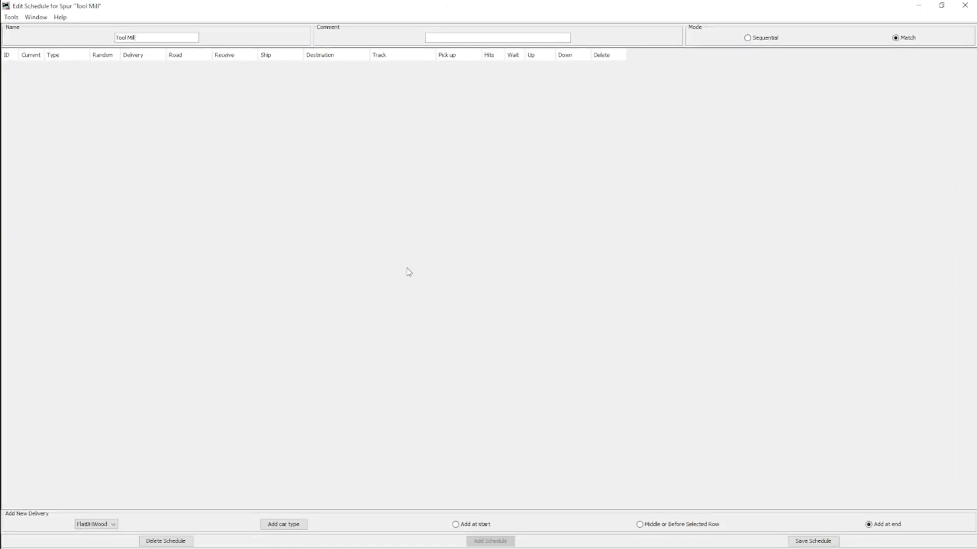
click(273, 525)
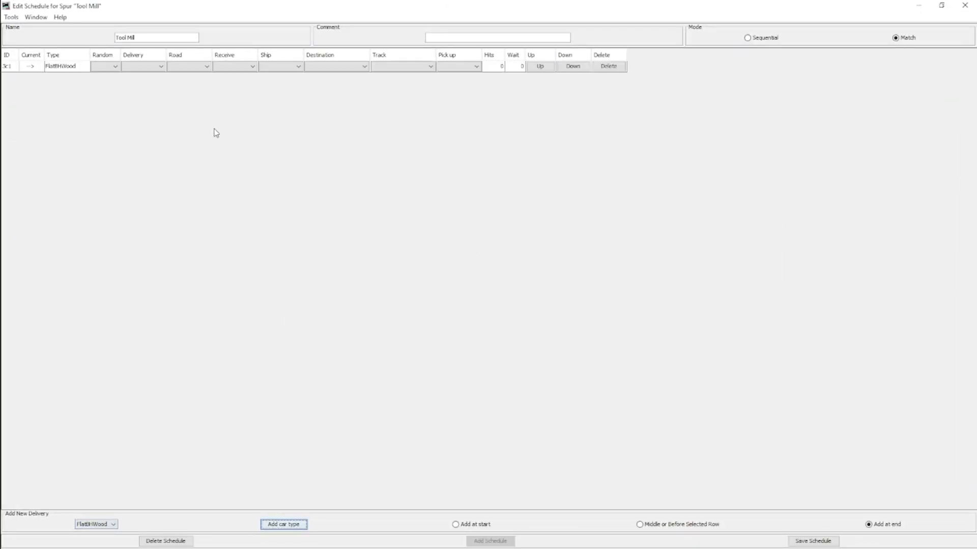
click(239, 66)
click(239, 96)
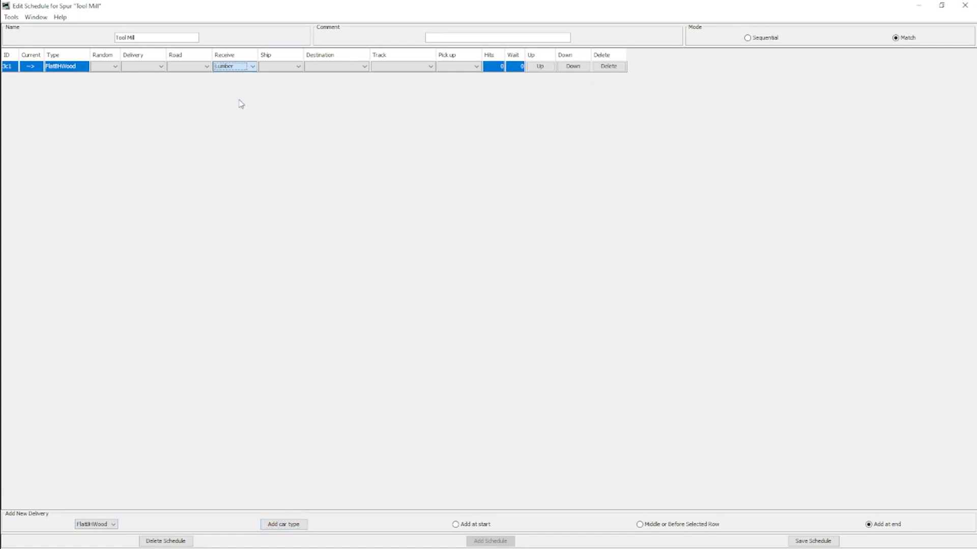
click(277, 67)
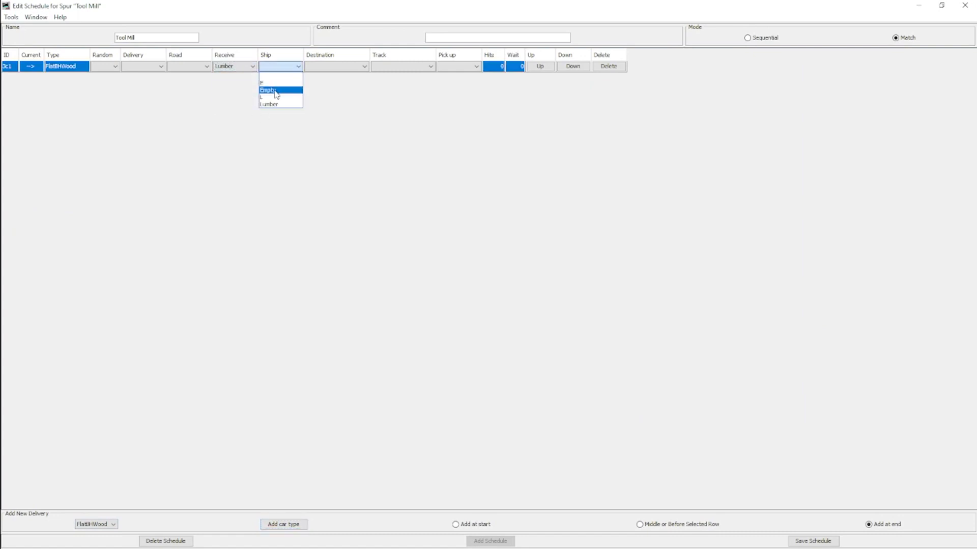
click(278, 89)
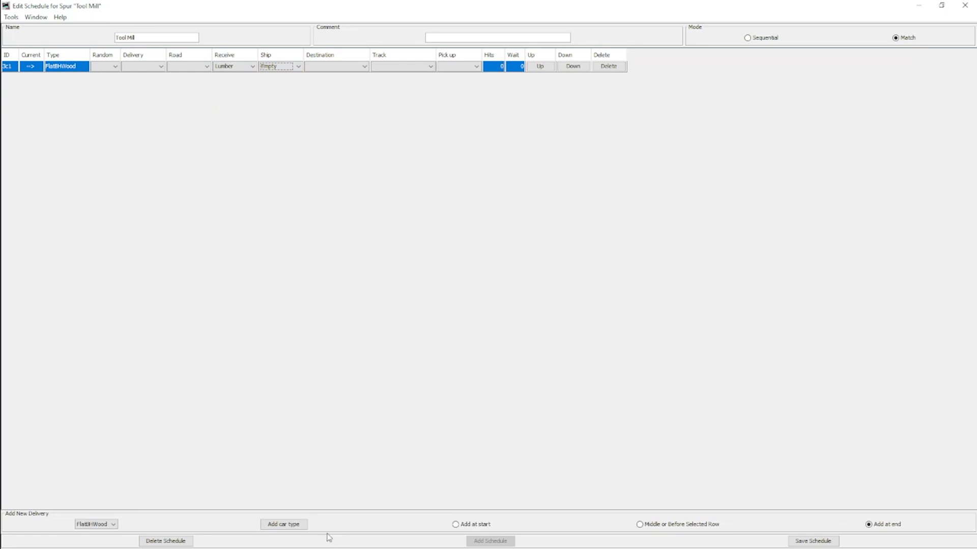
- Add a second FlatBHWood delivery to the Tool Mill schedule that receives Lumber and ships Empty
click(287, 528)
click(246, 78)
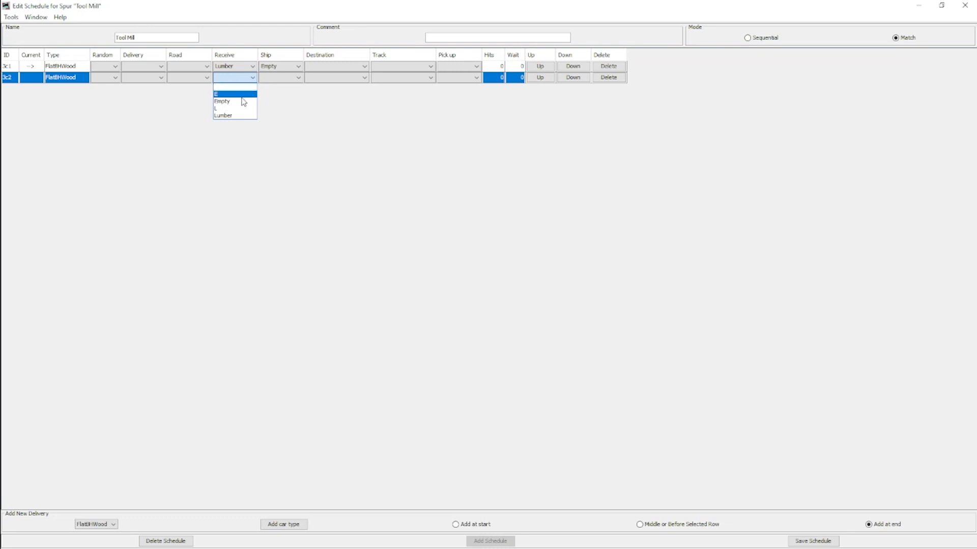
click(237, 116)
click(281, 77)
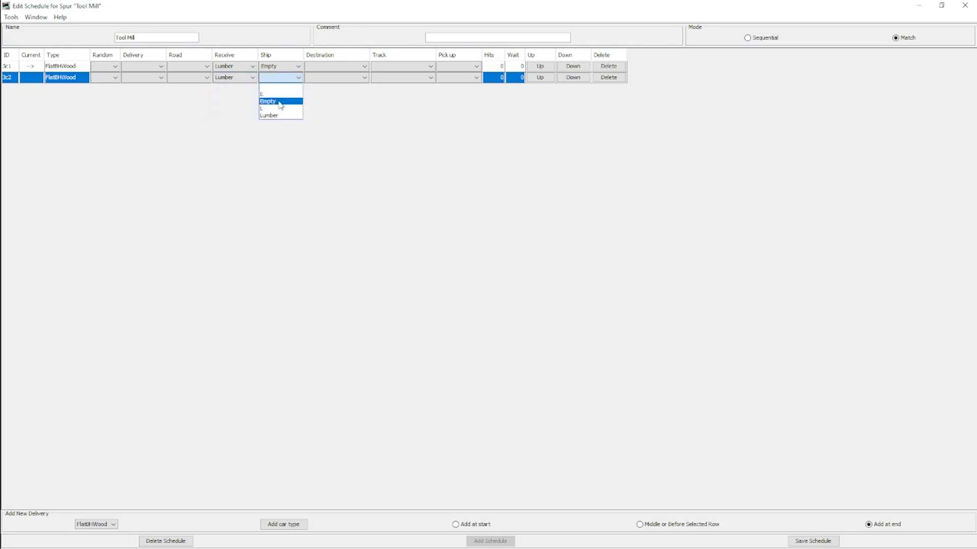
click(281, 100)
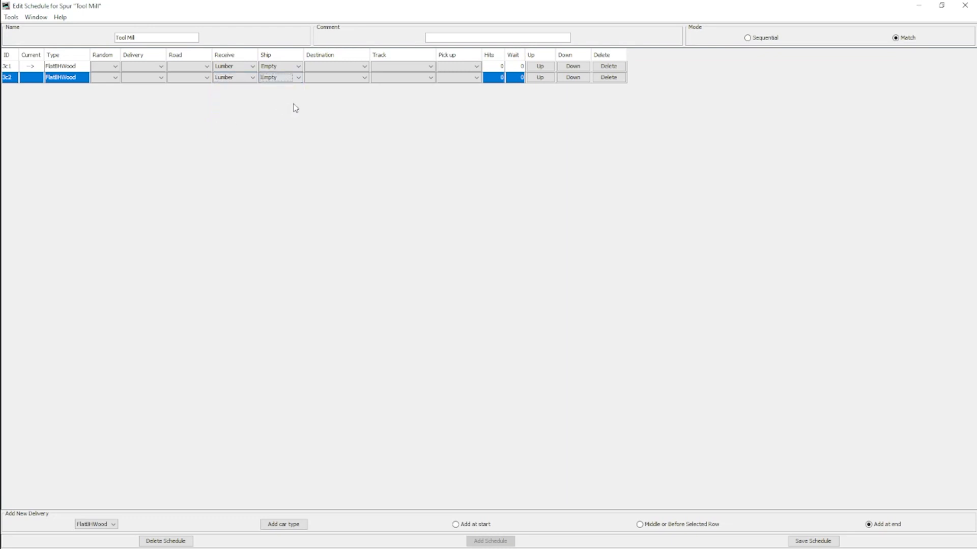
- Send the first Tool Mill delivery to East Staging and the second to West Staging, and save the schedule
click(328, 66)
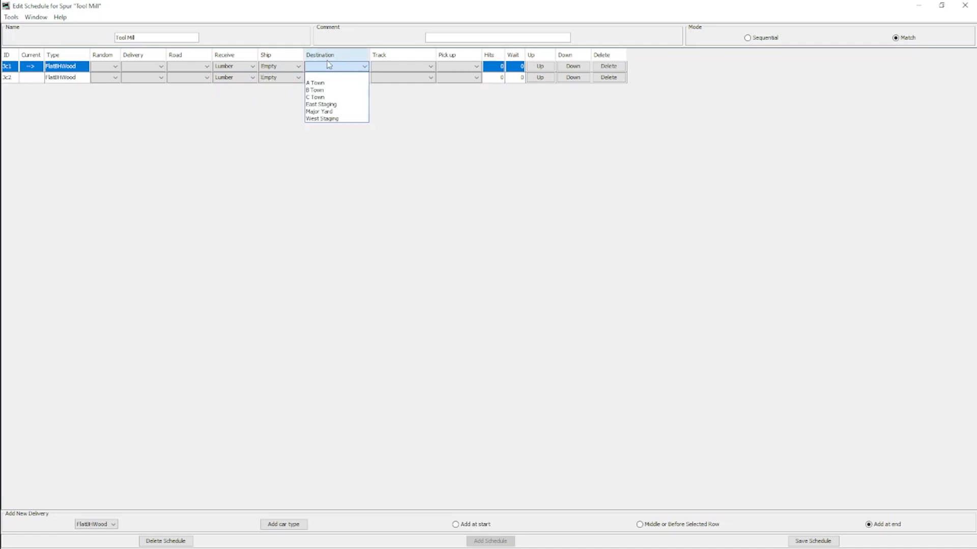
click(329, 104)
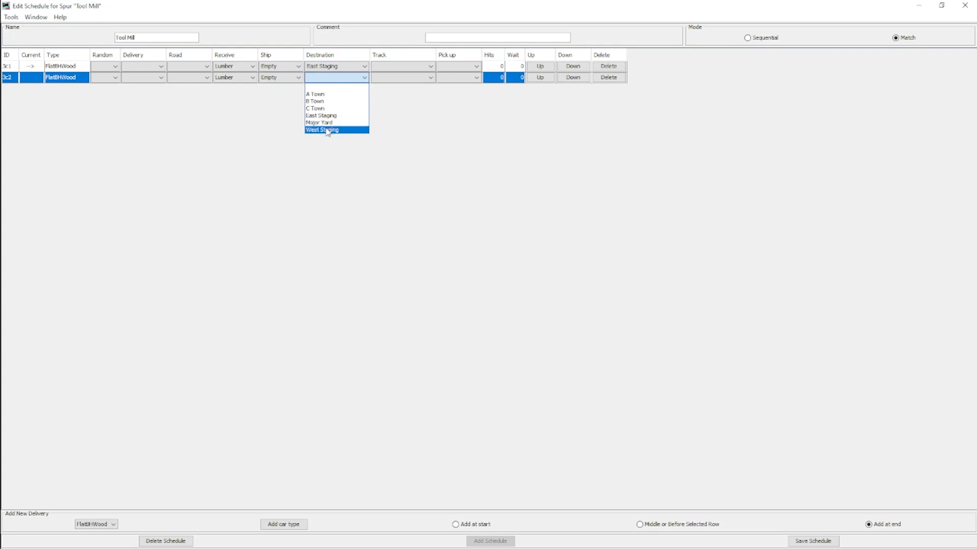
click(328, 131)
click(812, 542)
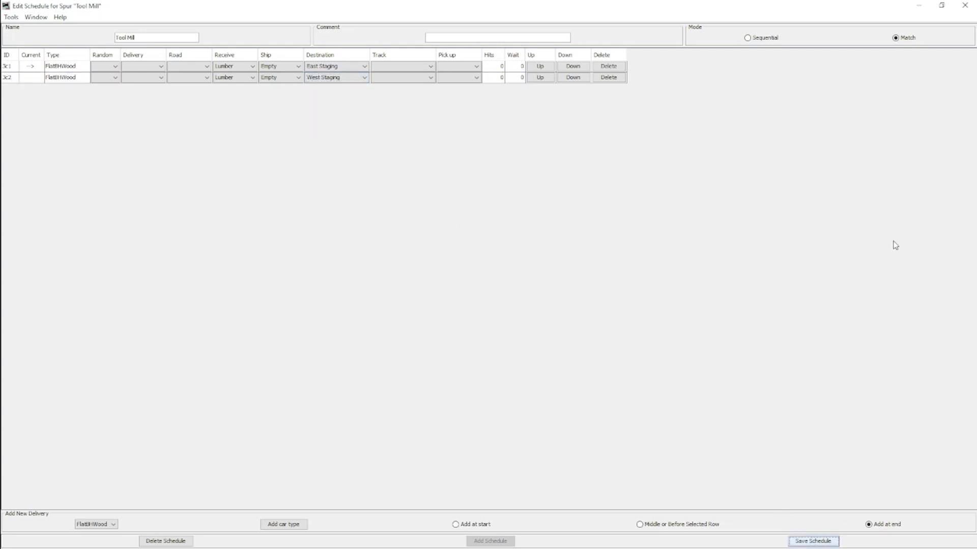
click(965, 5)
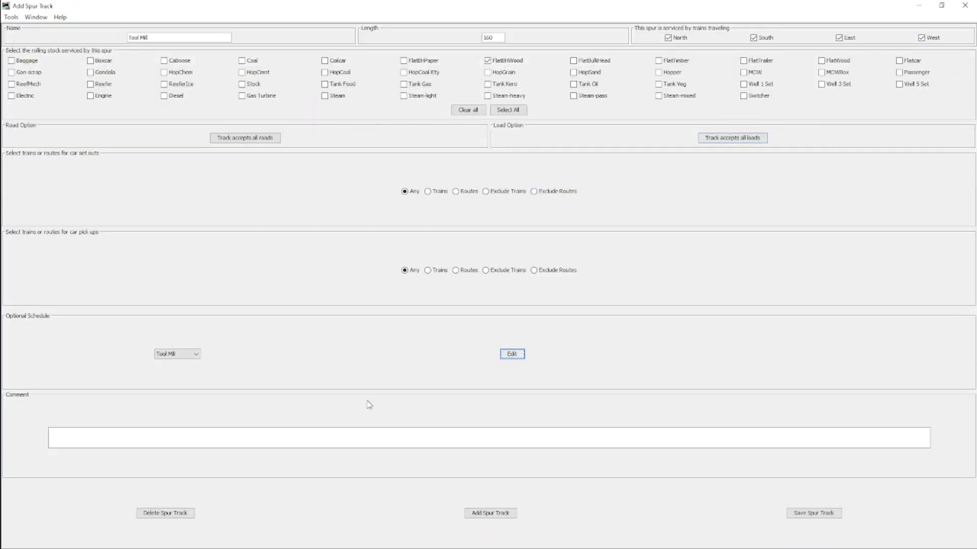
- Save the Tool Mill spur and the B Town location, and return to the locations list
click(814, 514)
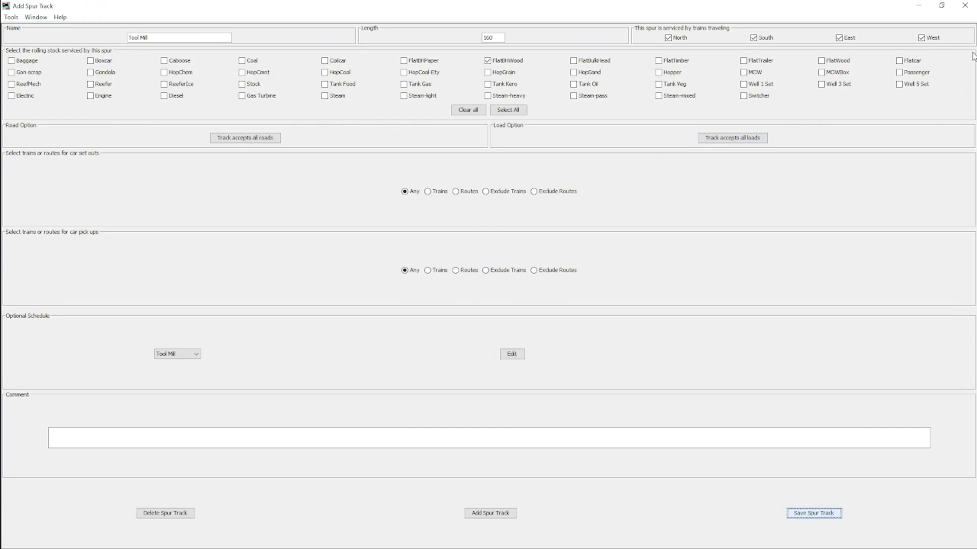
click(965, 5)
click(820, 512)
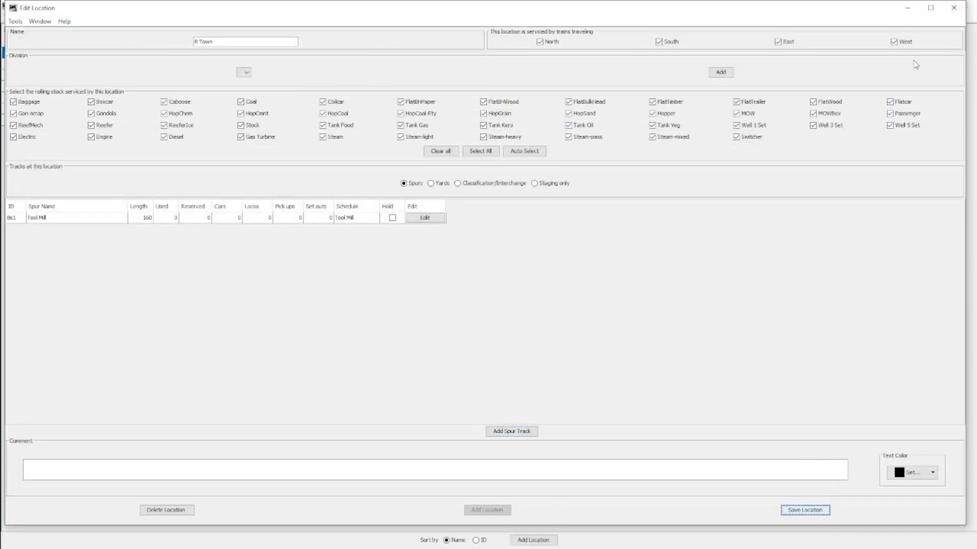
click(954, 7)
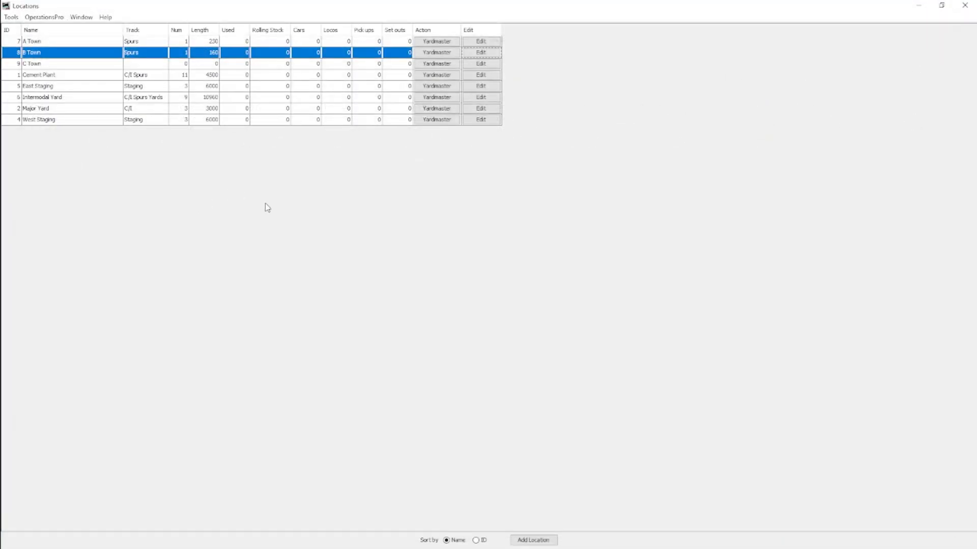
- Add a spur track named Lumber Yard with length 230 to the C Town location
click(482, 66)
drag(227, 42, 169, 43)
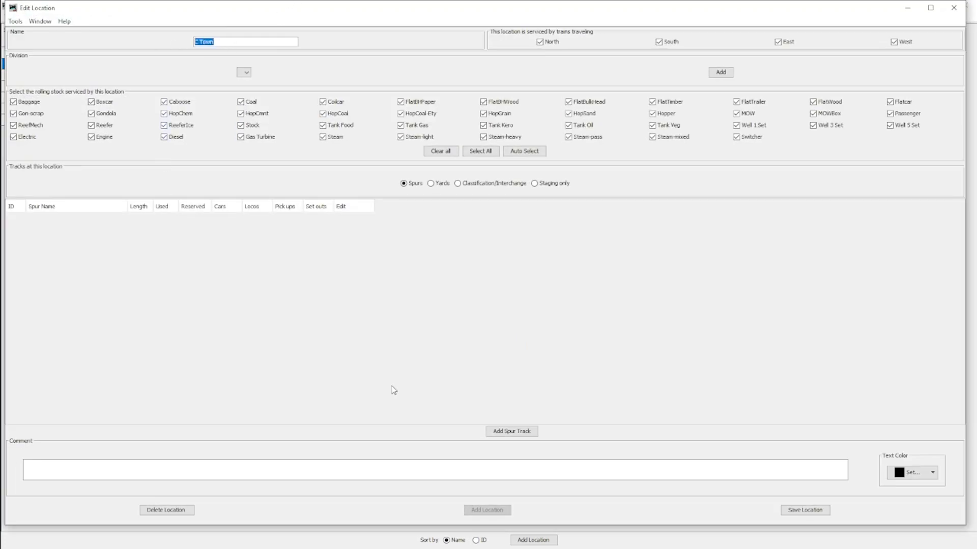
click(524, 431)
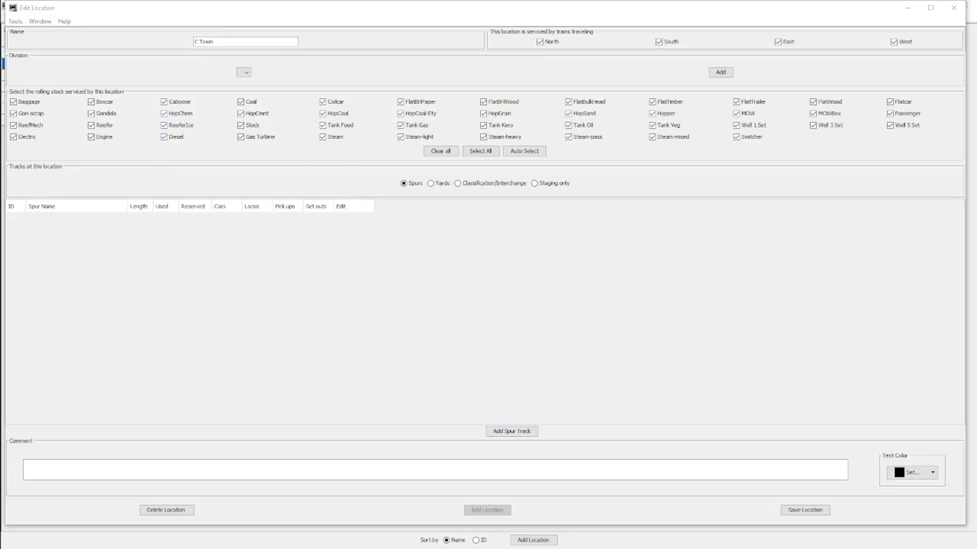
click(660, 29)
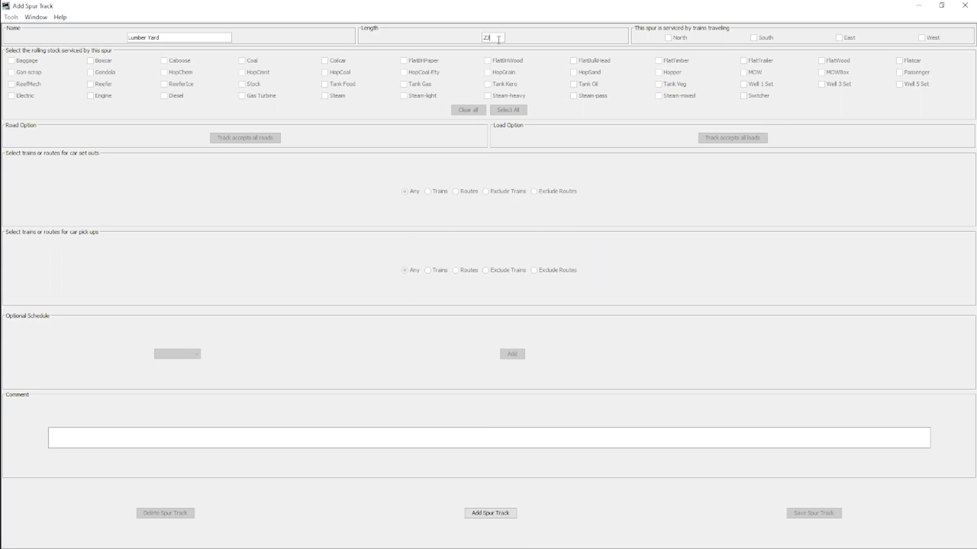
click(490, 513)
- Create a schedule named Lumber Yard for the Lumber Yard spur and close it without adding deliveries
click(514, 354)
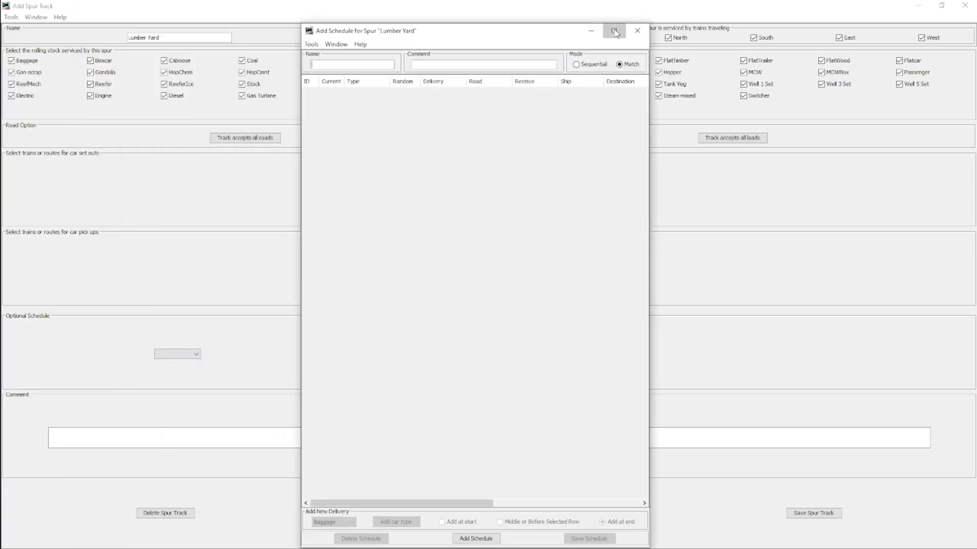
click(614, 34)
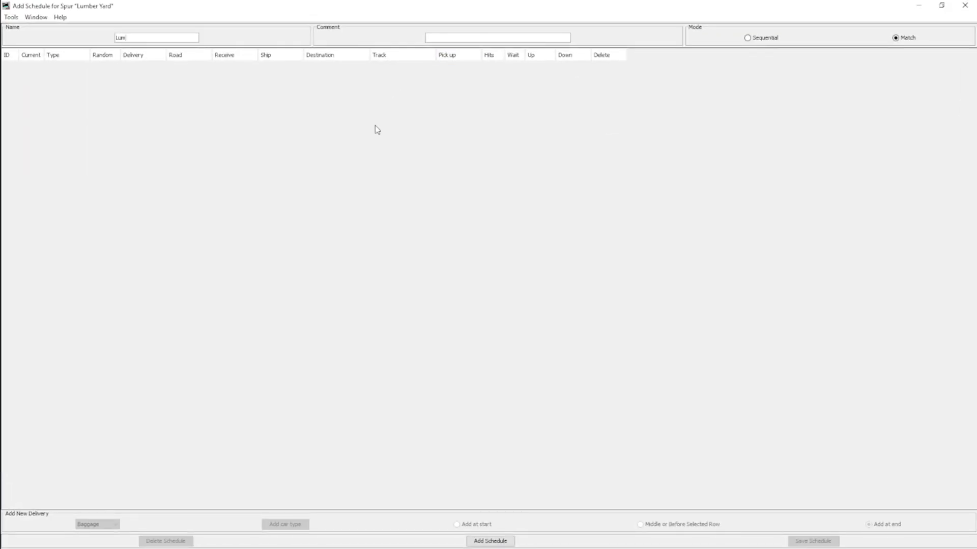
text(Lumber Yard)
click(490, 541)
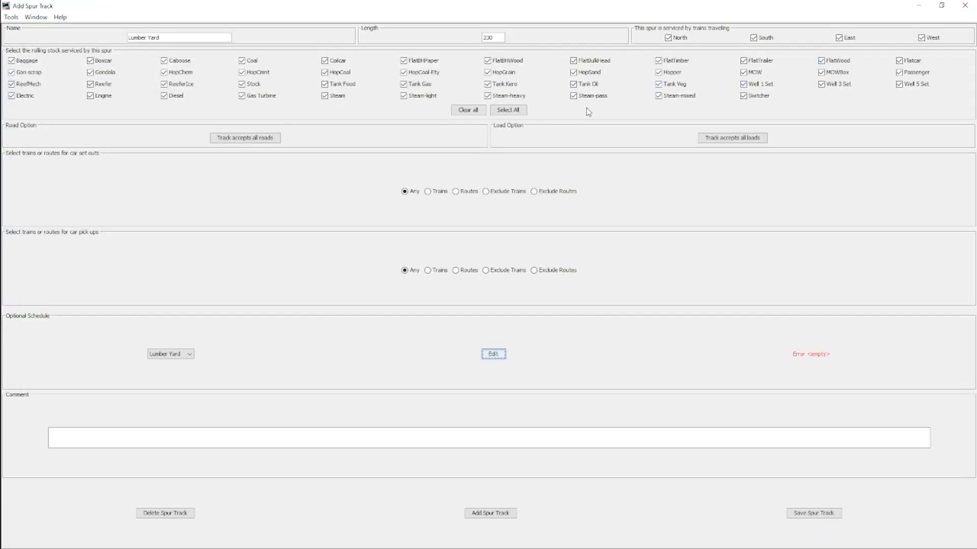
click(962, 6)
- Limit the rolling stock serviced by the Lumber Yard spur to FlatBHWood cars only, and save the spur
click(468, 109)
click(509, 60)
click(809, 514)
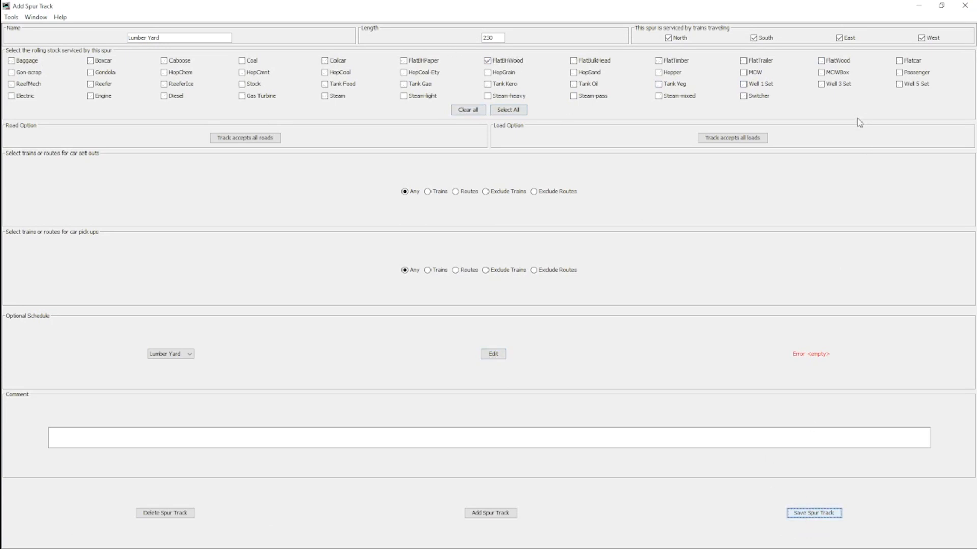
click(959, 7)
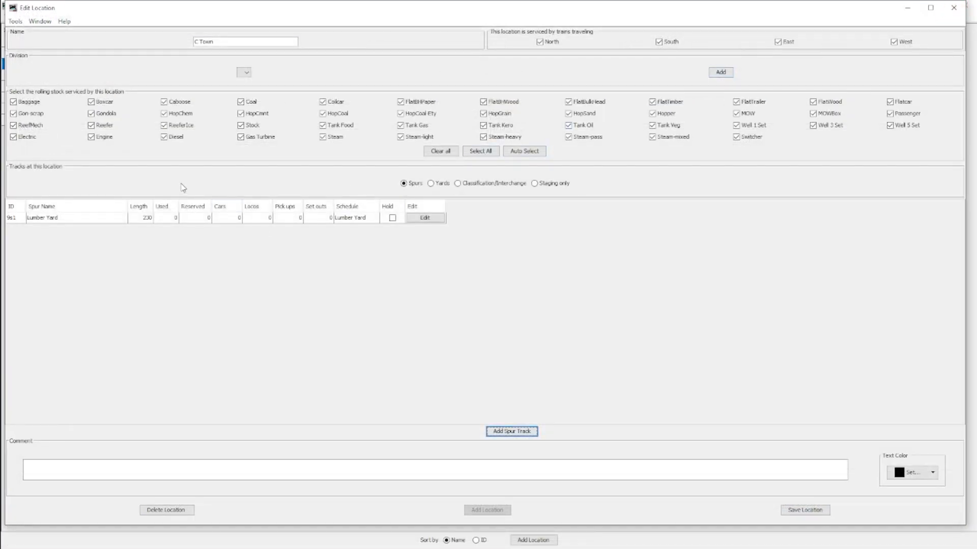
- Reopen the Lumber Yard spur's schedule and add two FlatBHWood deliveries to it
click(425, 219)
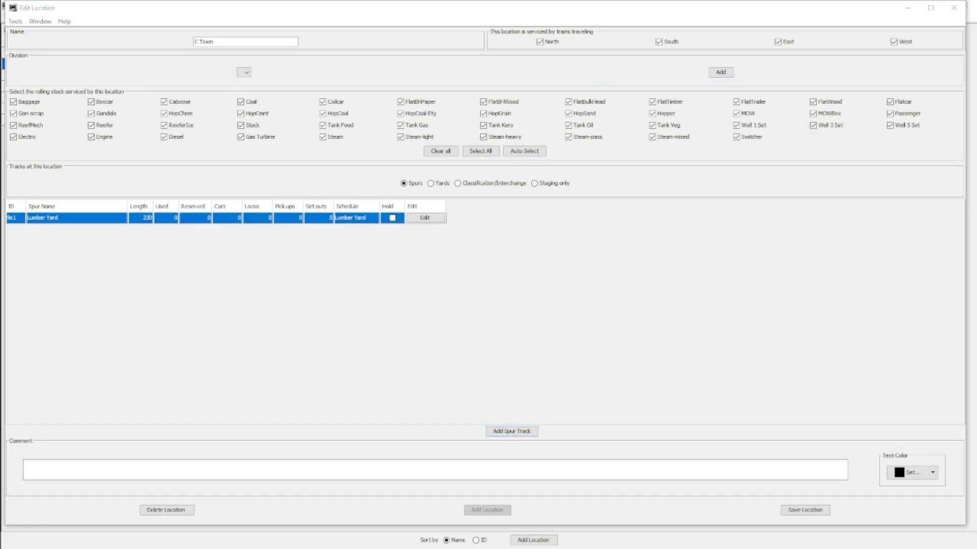
click(666, 10)
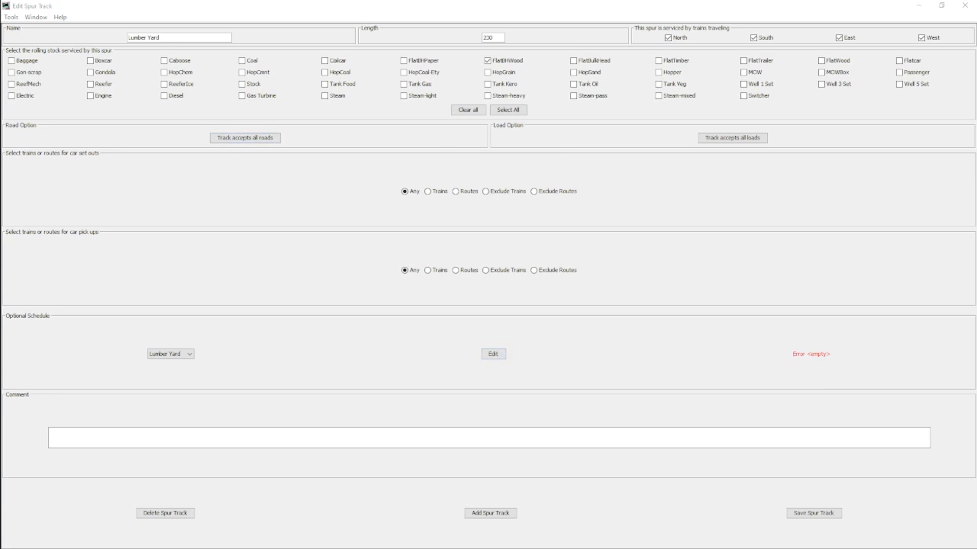
click(634, 22)
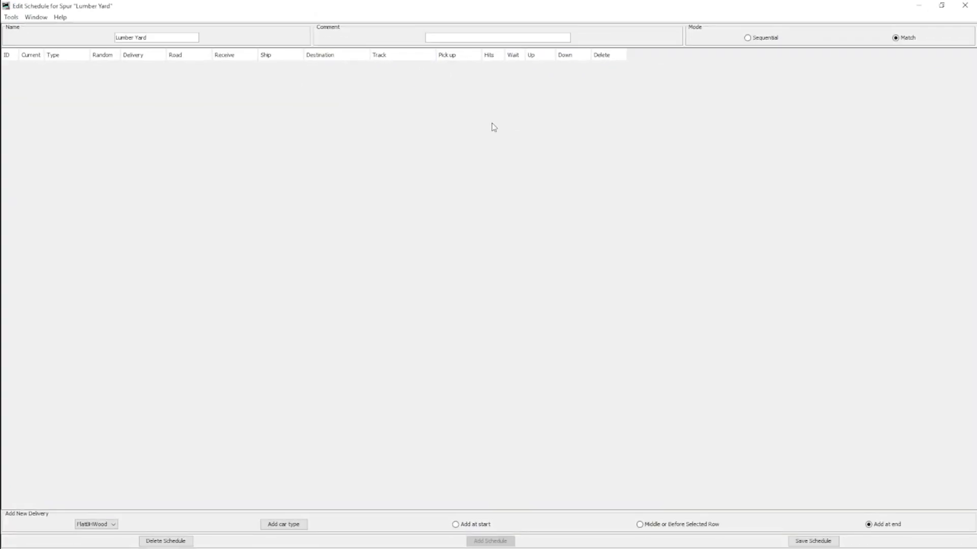
click(284, 525)
click(285, 525)
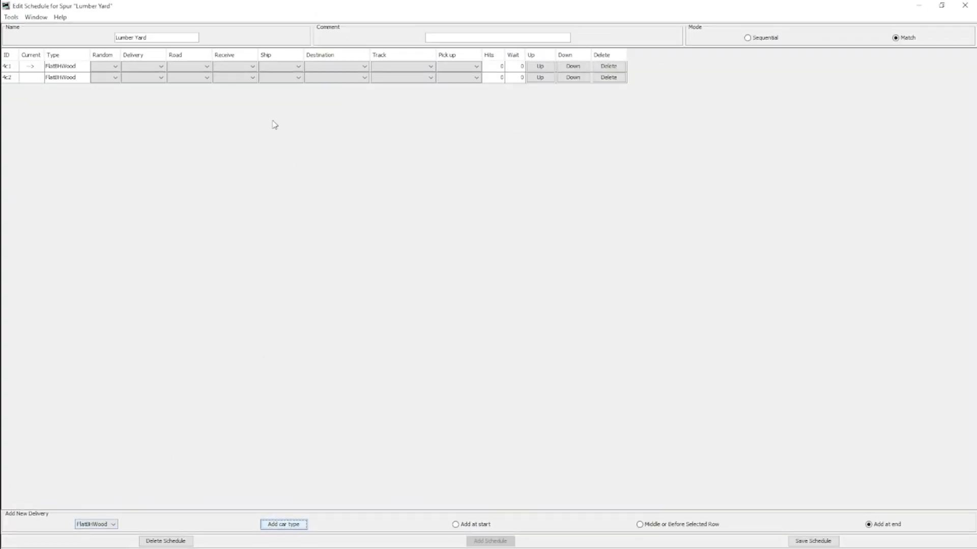
- Set both Lumber Yard deliveries to receive Lumber and ship Empty
click(252, 67)
click(232, 104)
click(252, 78)
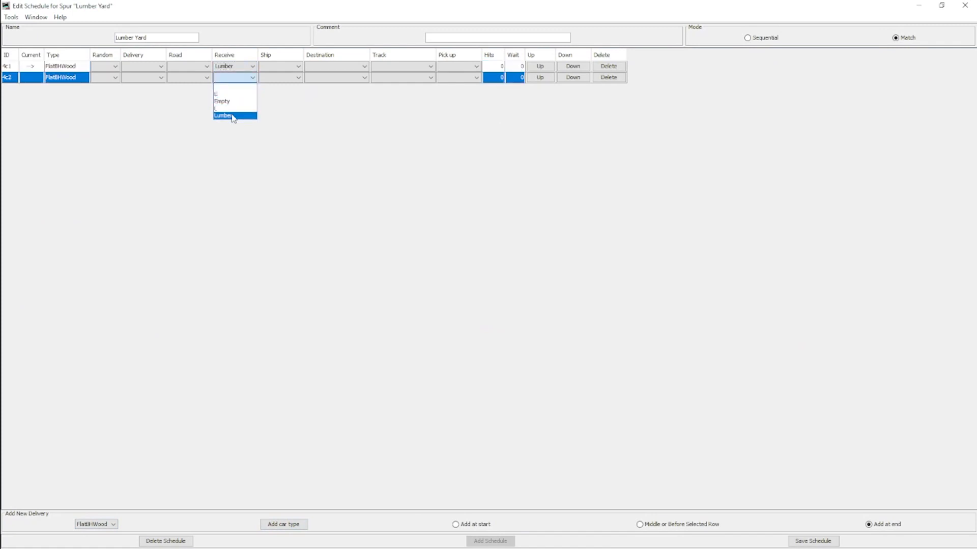
click(231, 115)
click(298, 67)
click(277, 85)
click(298, 78)
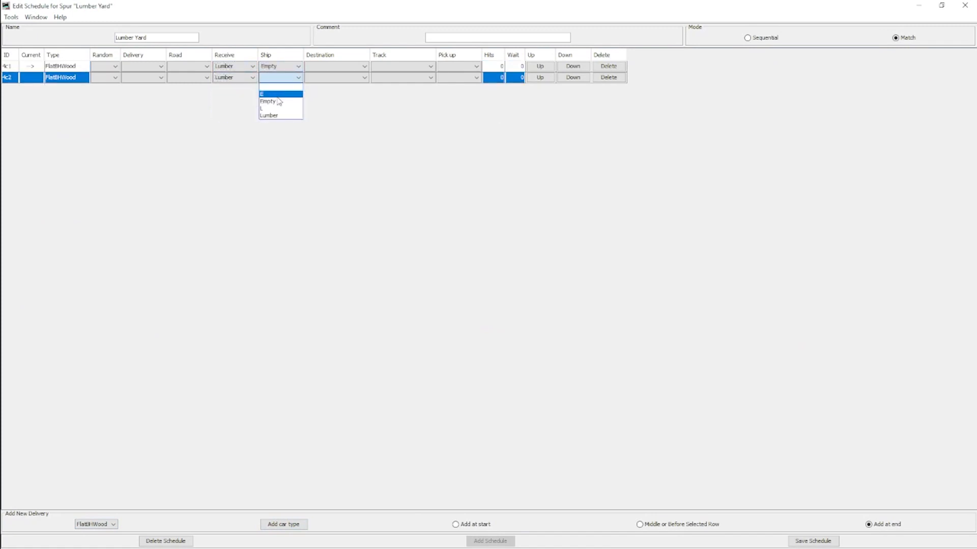
click(278, 95)
- Send the first Lumber Yard delivery to East Staging and the second to West Staging
click(324, 66)
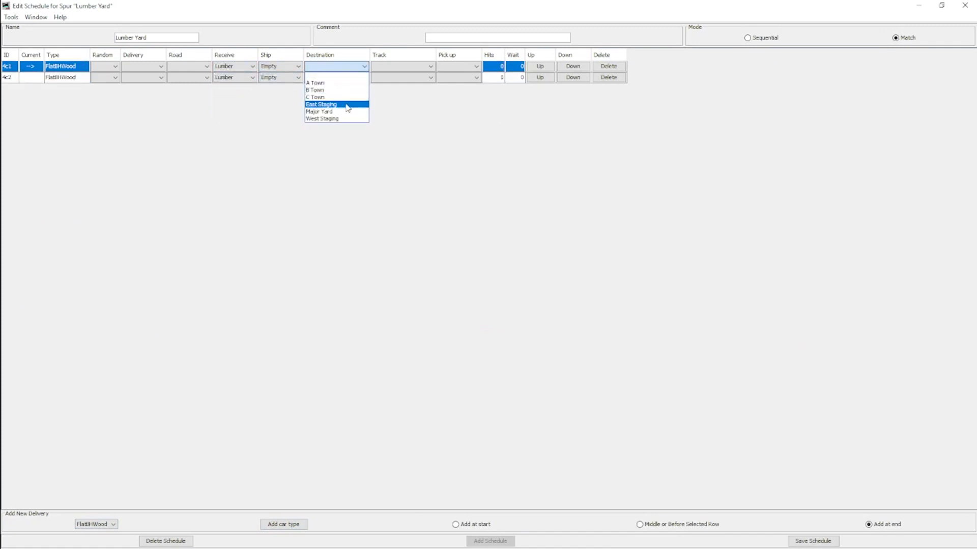
click(340, 108)
click(336, 77)
click(327, 130)
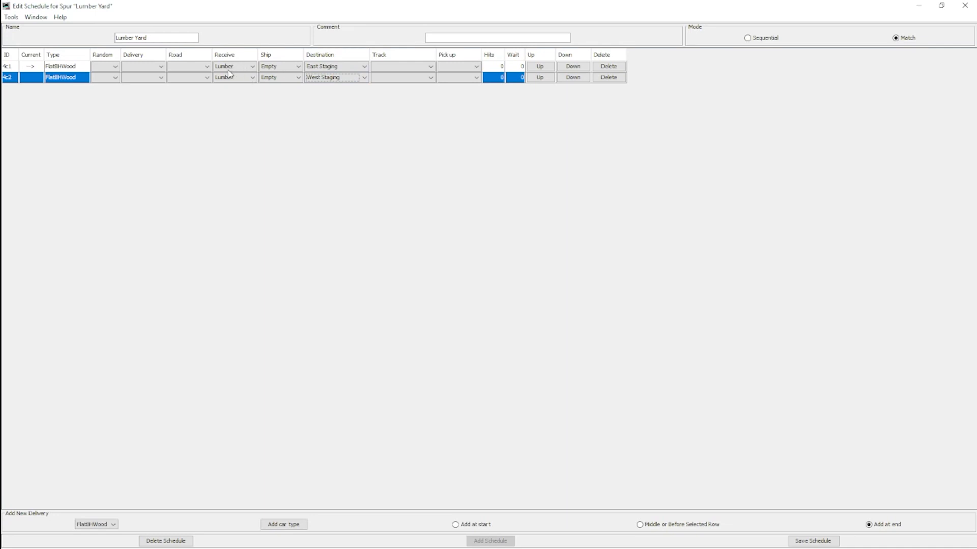
- Try A Town as the second delivery's destination, look at its track choices, and restore West Staging
click(333, 77)
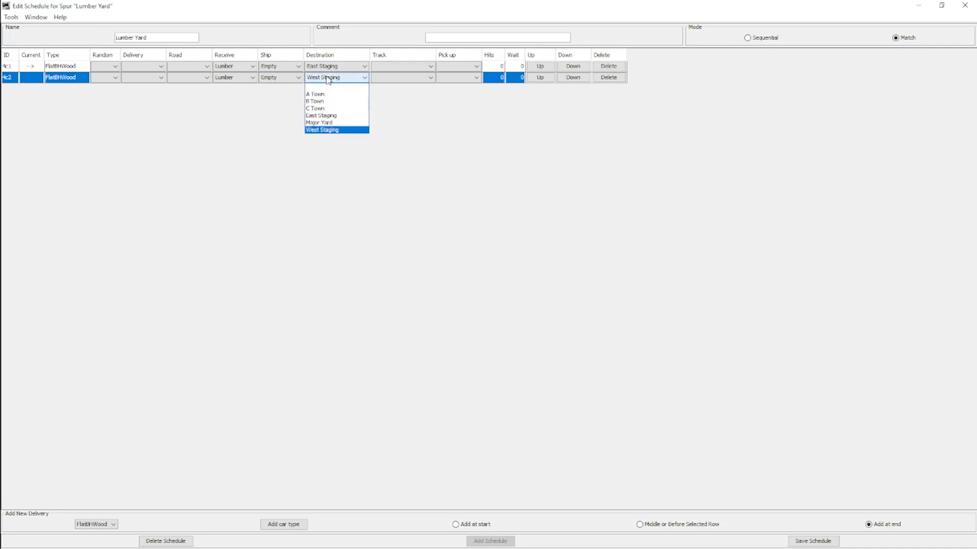
click(319, 95)
click(383, 79)
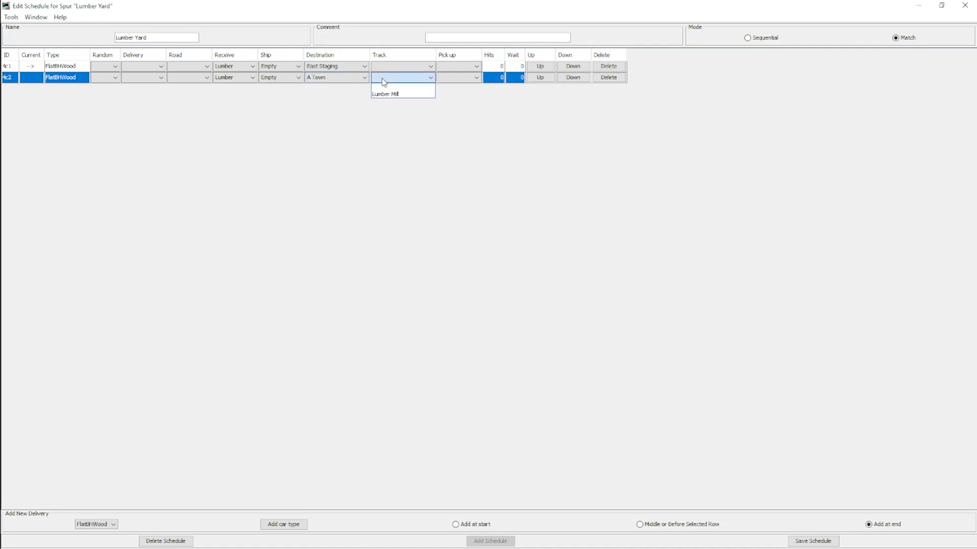
click(340, 77)
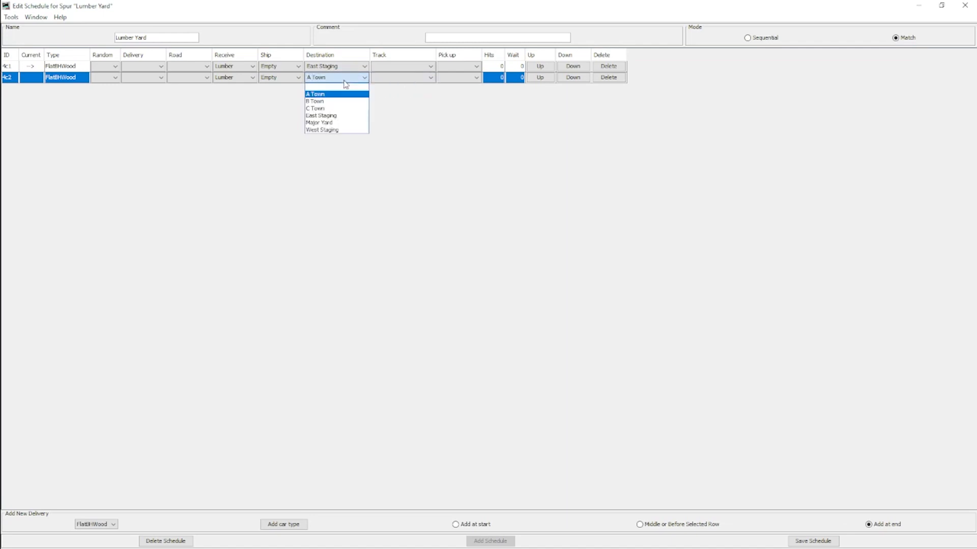
click(327, 133)
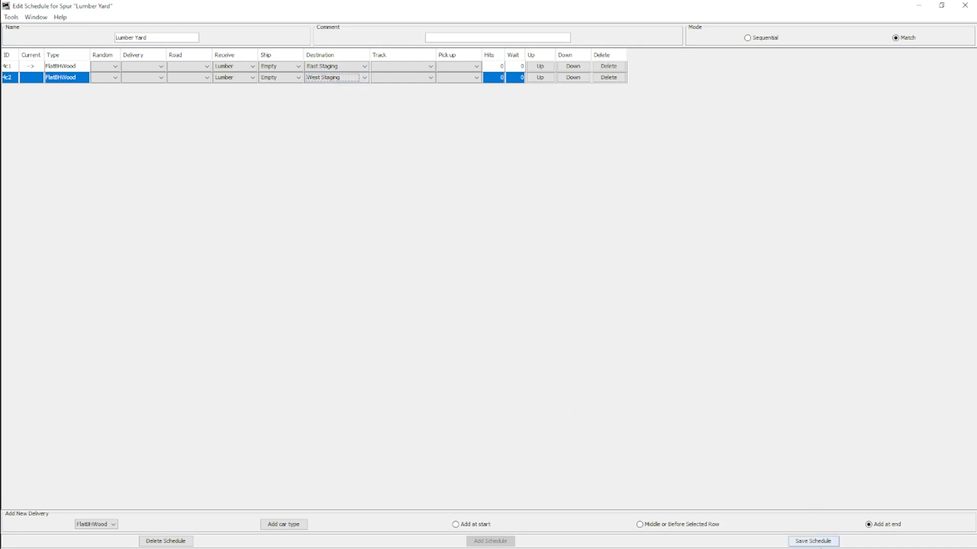
- Save the Lumber Yard schedule and spur, and close the C Town location
click(812, 541)
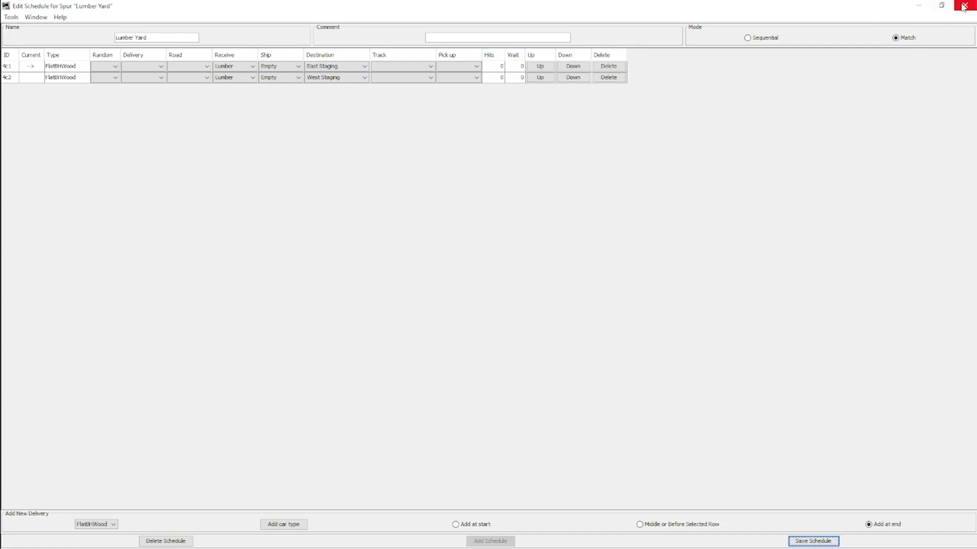
click(813, 541)
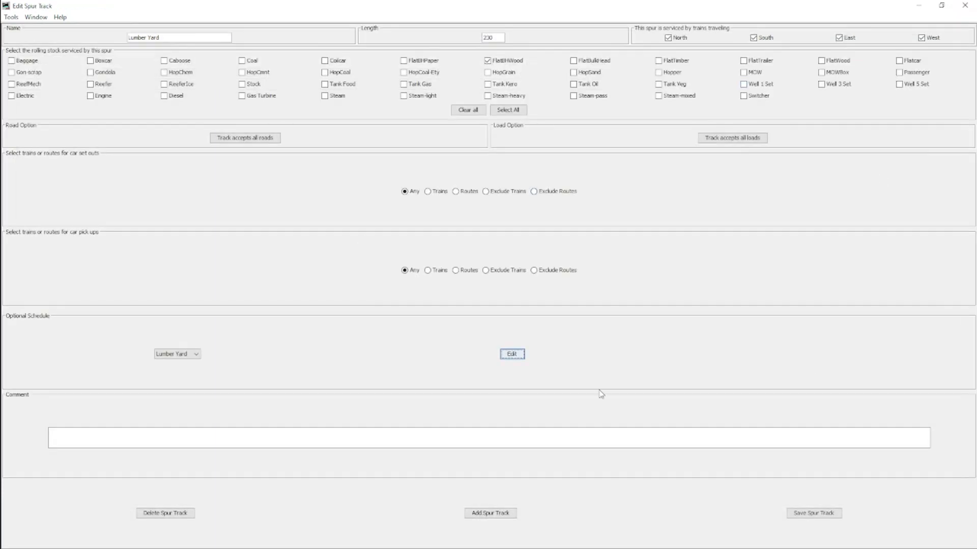
click(810, 514)
click(964, 5)
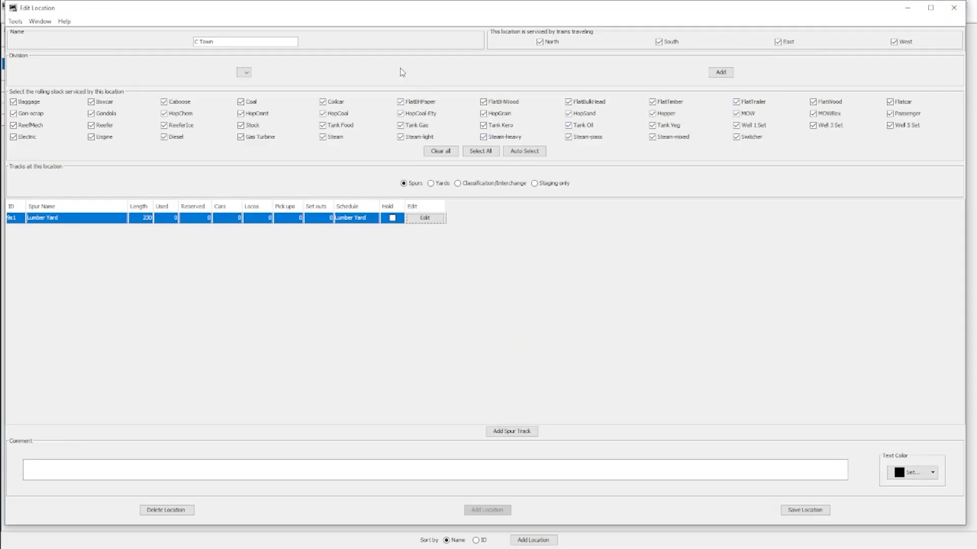
click(953, 7)
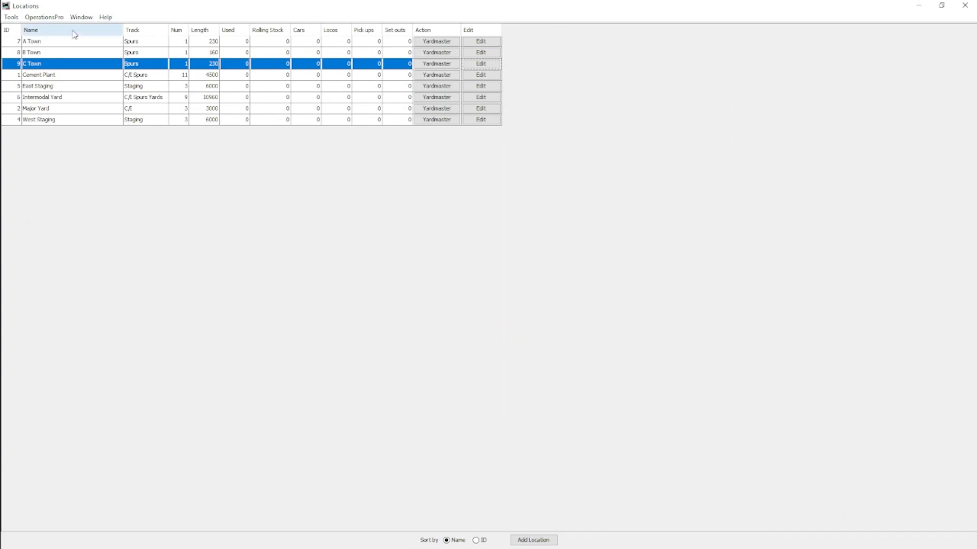
- Open the list of routes
click(46, 19)
click(57, 83)
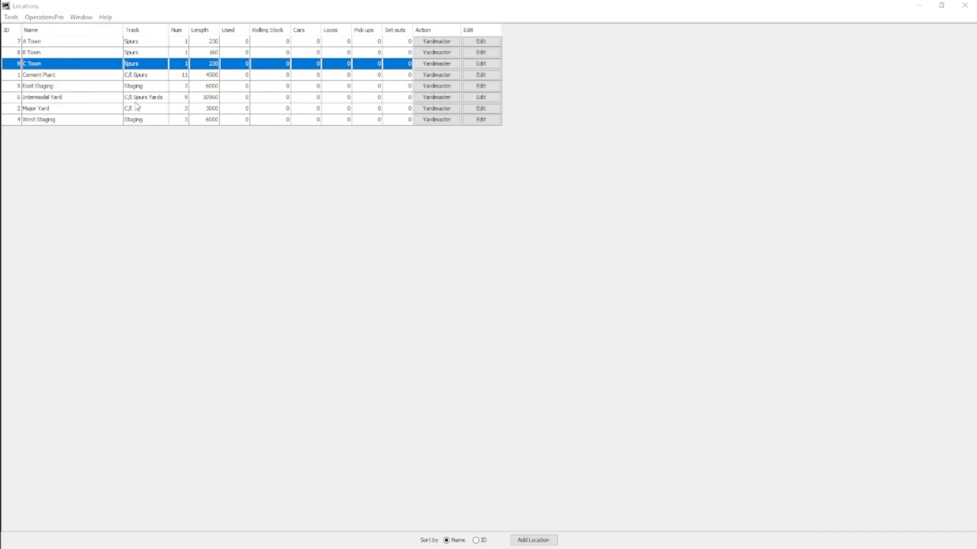
drag(298, 28, 591, 35)
click(709, 33)
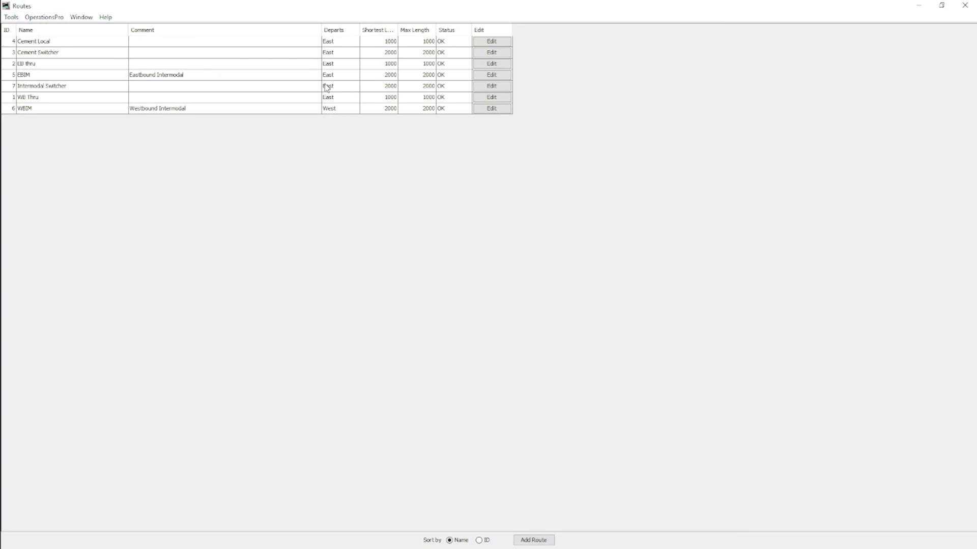
click(44, 17)
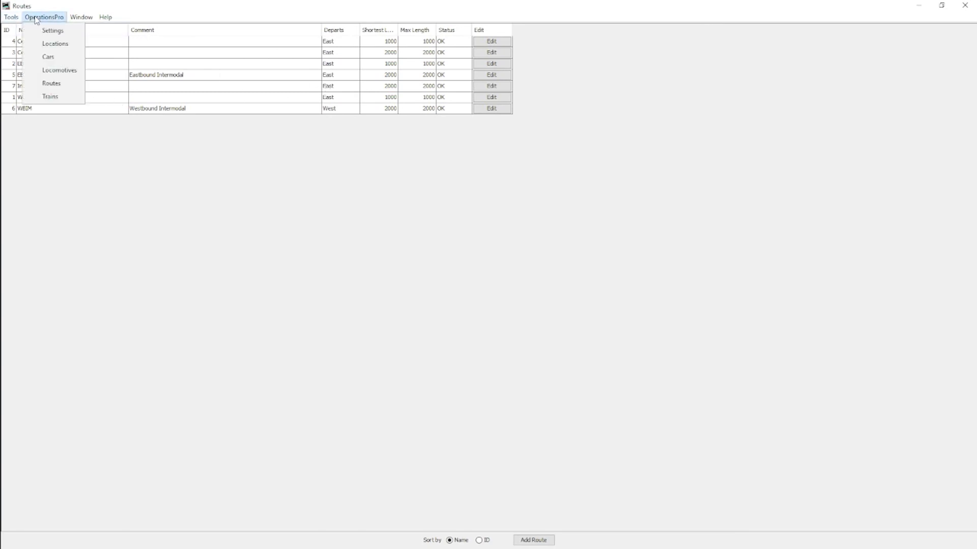
click(12, 17)
click(183, 324)
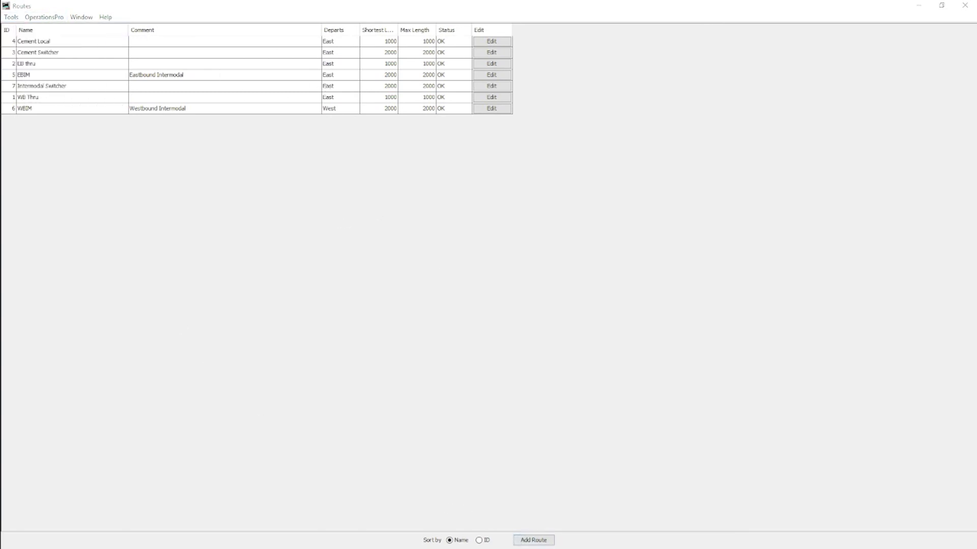
- Create a new route named WB Lumber
click(533, 540)
click(574, 12)
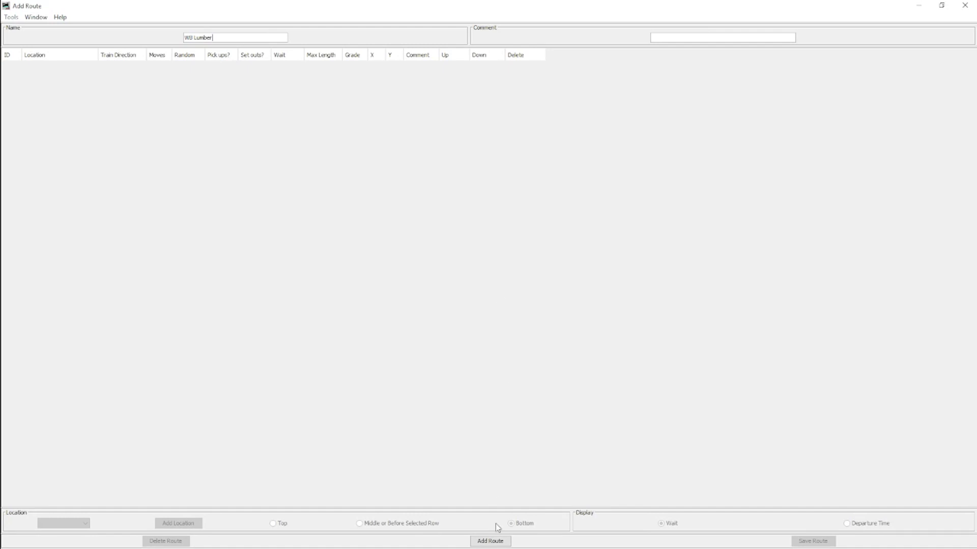
click(490, 542)
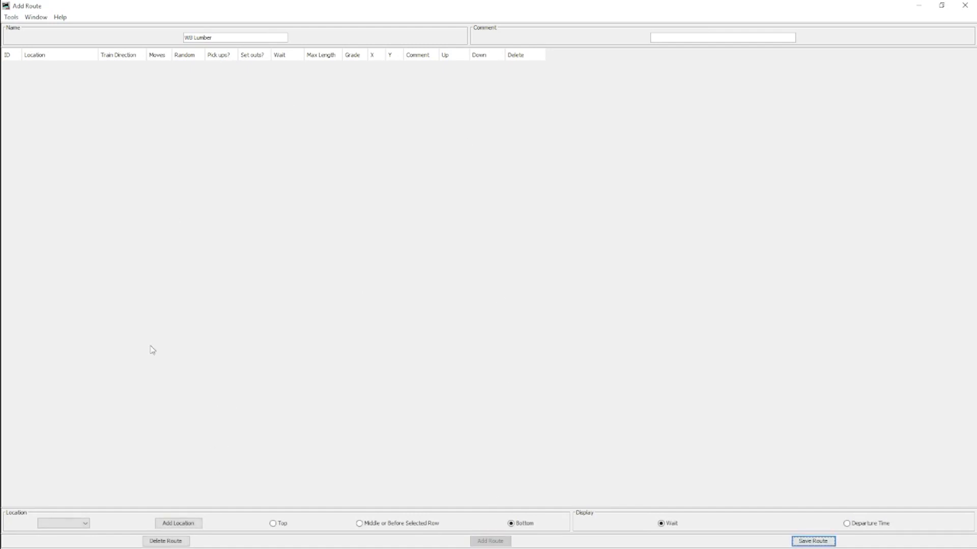
- Add East Staging as the route's first location, with set outs set to no and train direction West
click(86, 524)
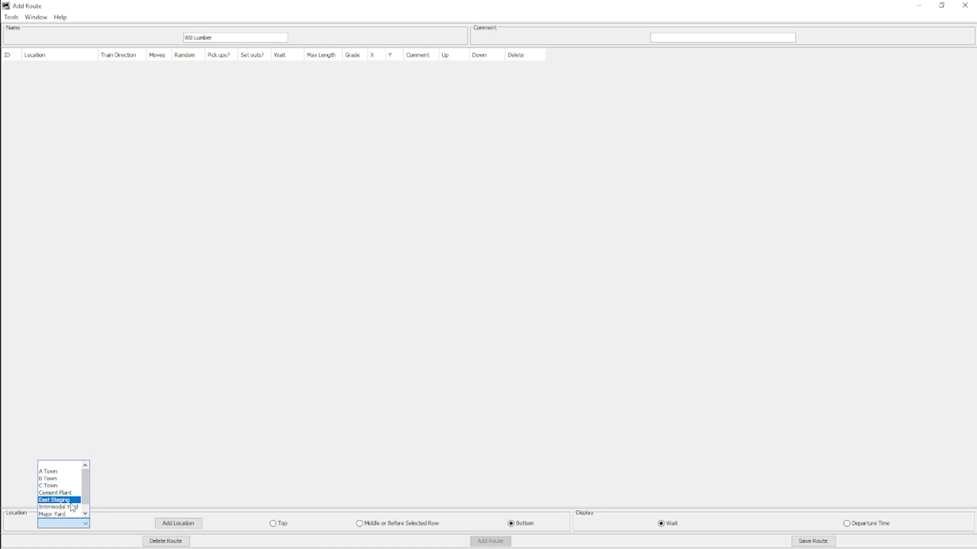
click(72, 505)
click(193, 523)
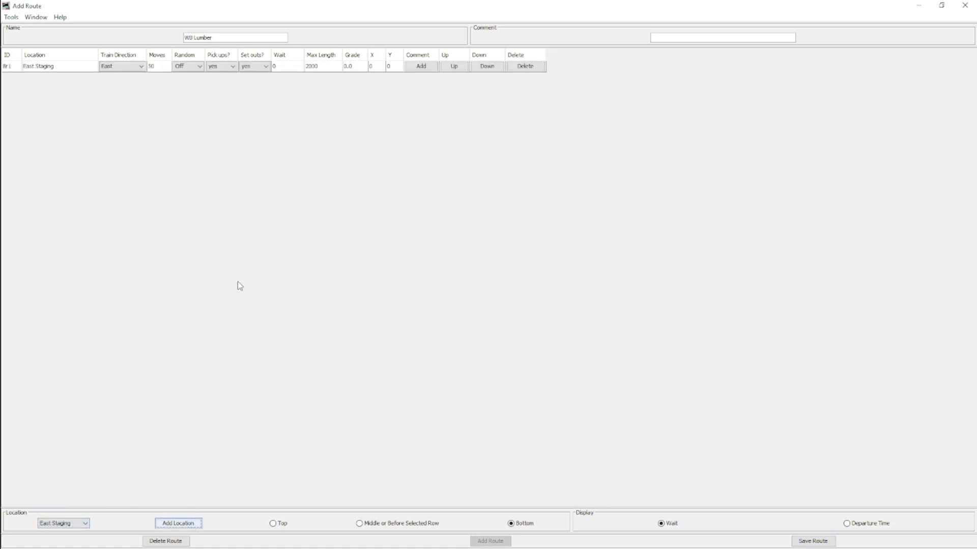
click(156, 71)
double_click(157, 69)
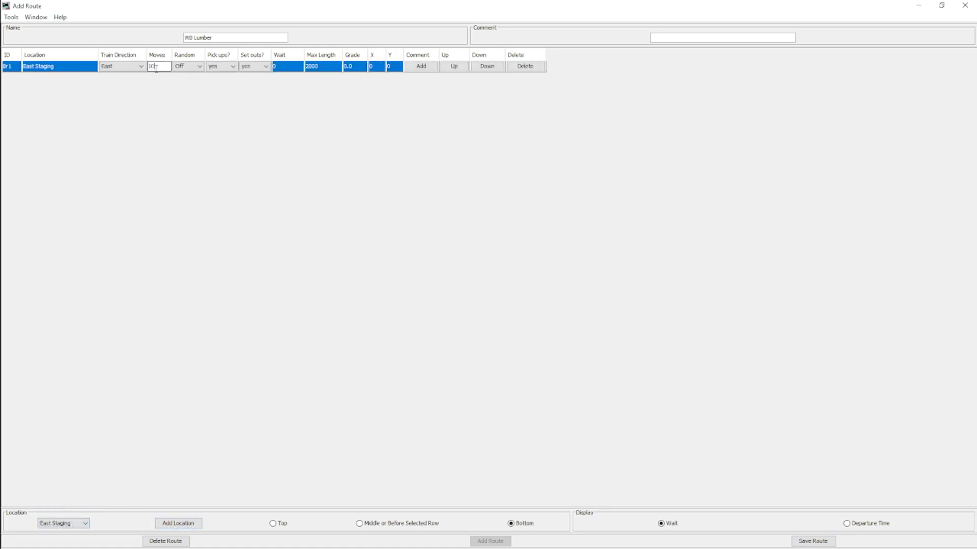
click(257, 67)
click(249, 83)
click(134, 69)
click(122, 82)
- Add A Town, B Town, C Town and Major Yard to the end of the route, in that order
click(84, 524)
click(51, 470)
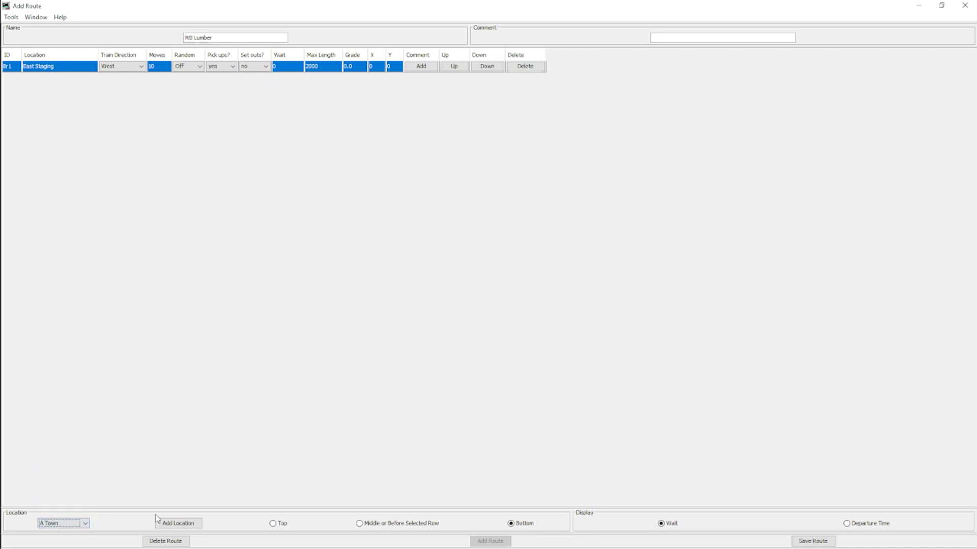
click(165, 522)
click(72, 524)
click(49, 479)
click(178, 523)
click(71, 523)
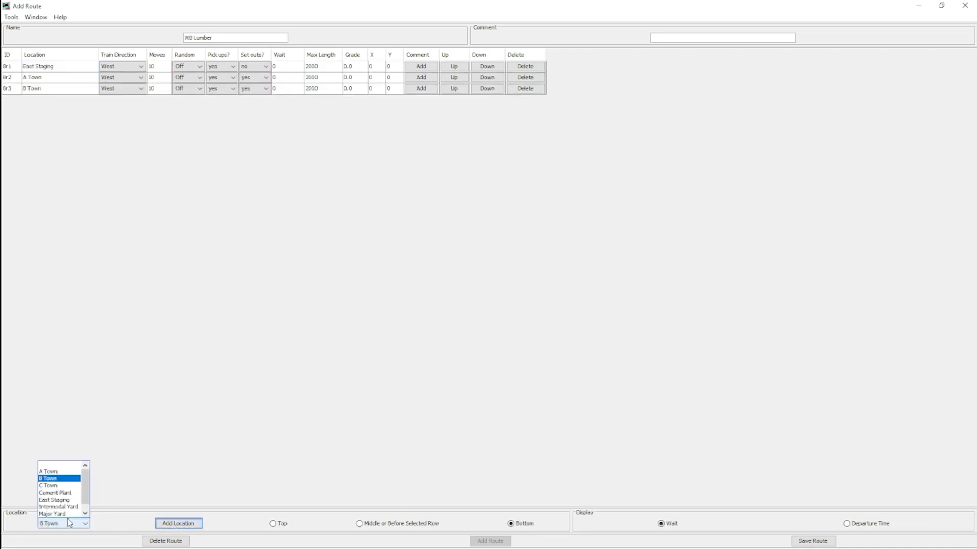
click(61, 488)
click(178, 524)
click(72, 523)
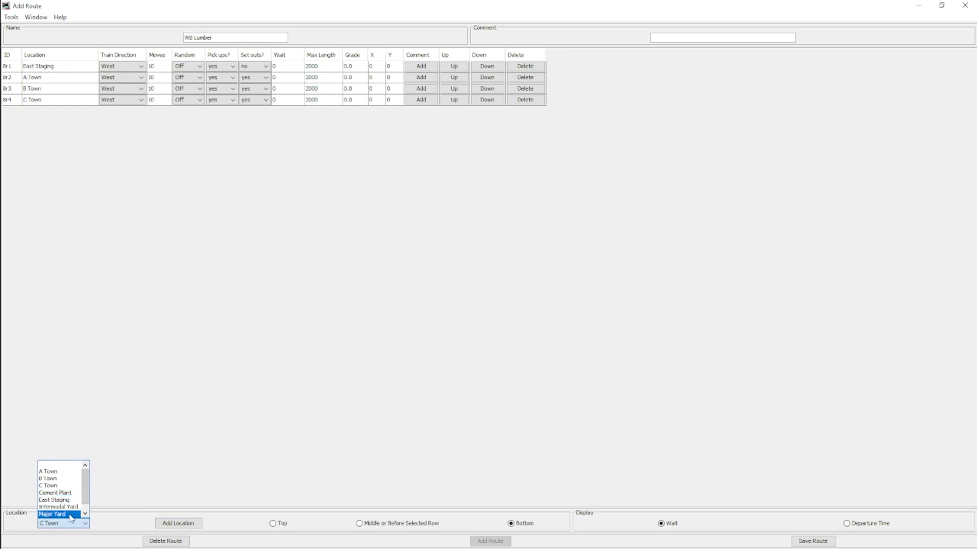
click(52, 515)
click(178, 523)
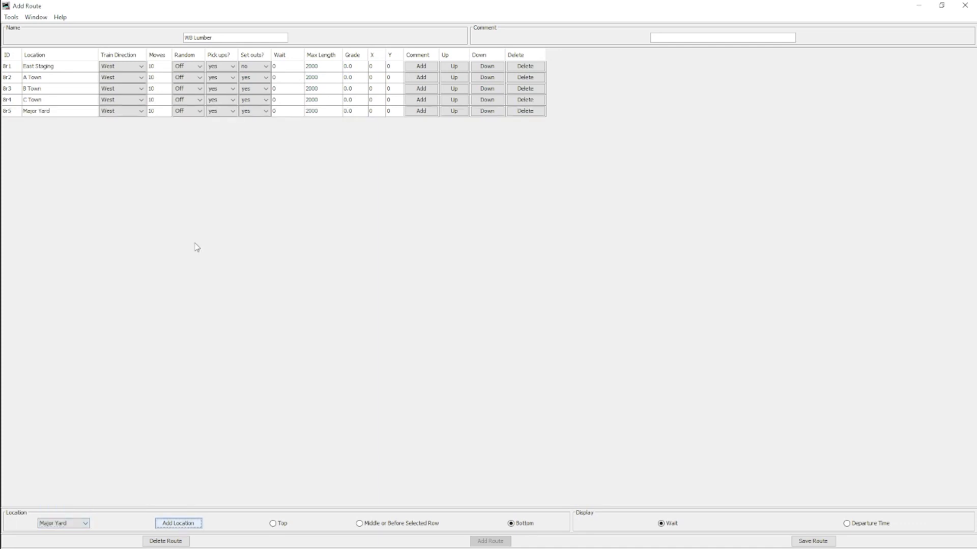
- Set the route's moves to 3 at A Town, 4 at B Town, 3 at C Town and 30 at Major Yard
double_click(159, 78)
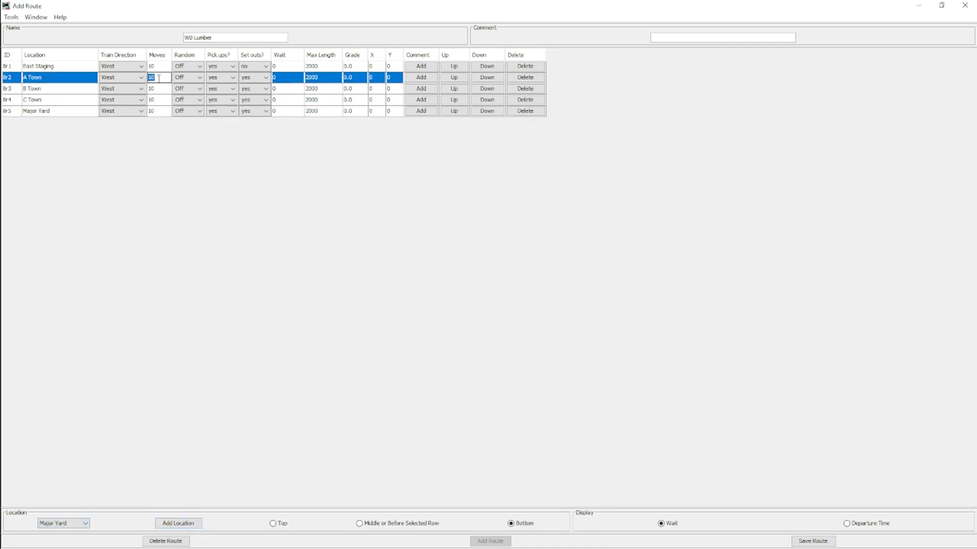
double_click(161, 89)
text(4)
double_click(160, 100)
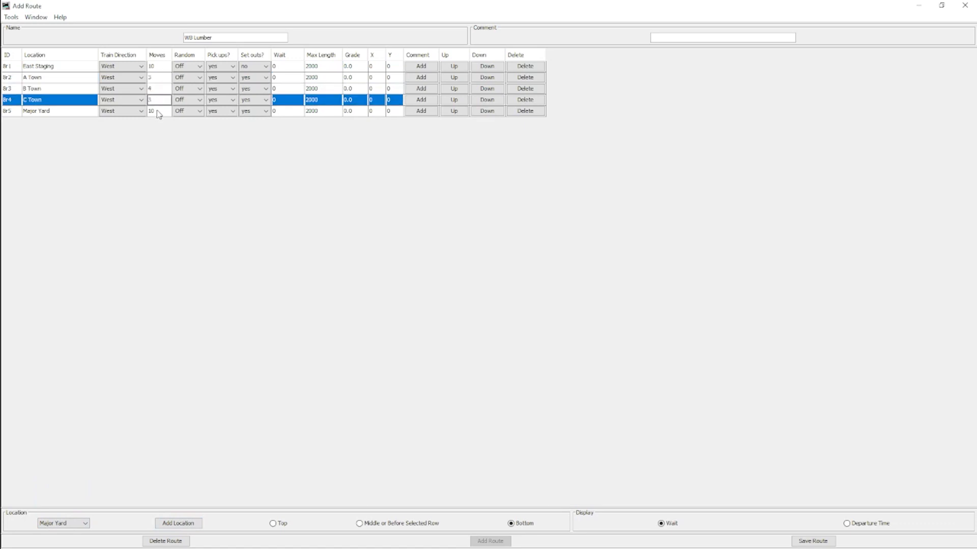
double_click(161, 111)
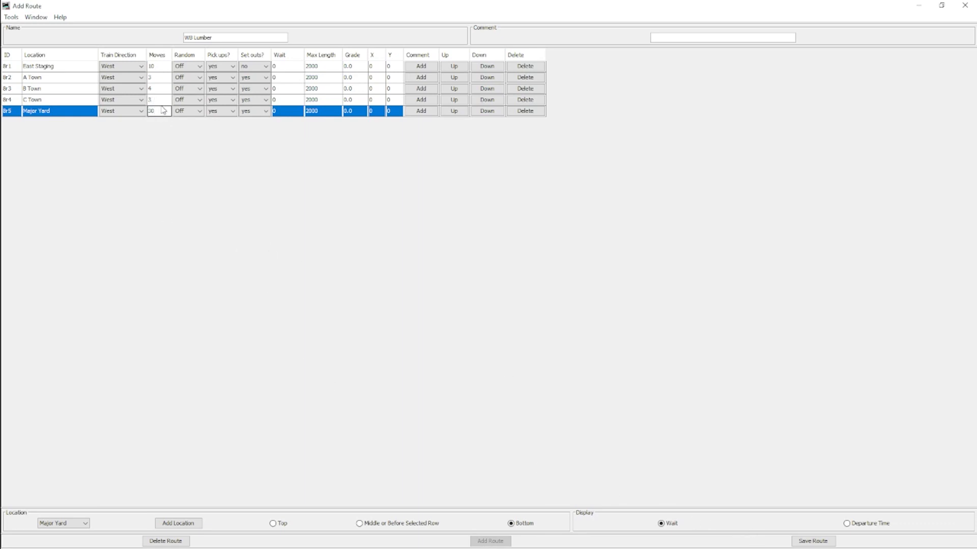
- Set pick ups to no for Major Yard
click(253, 111)
click(222, 111)
click(218, 127)
- Review the moves values entered for A Town, B Town and C Town
click(161, 80)
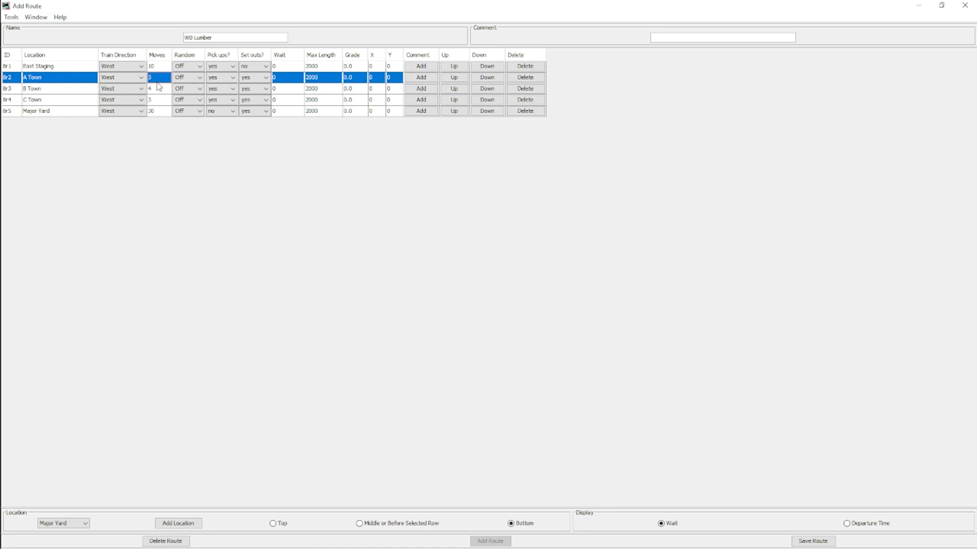
click(158, 89)
click(159, 101)
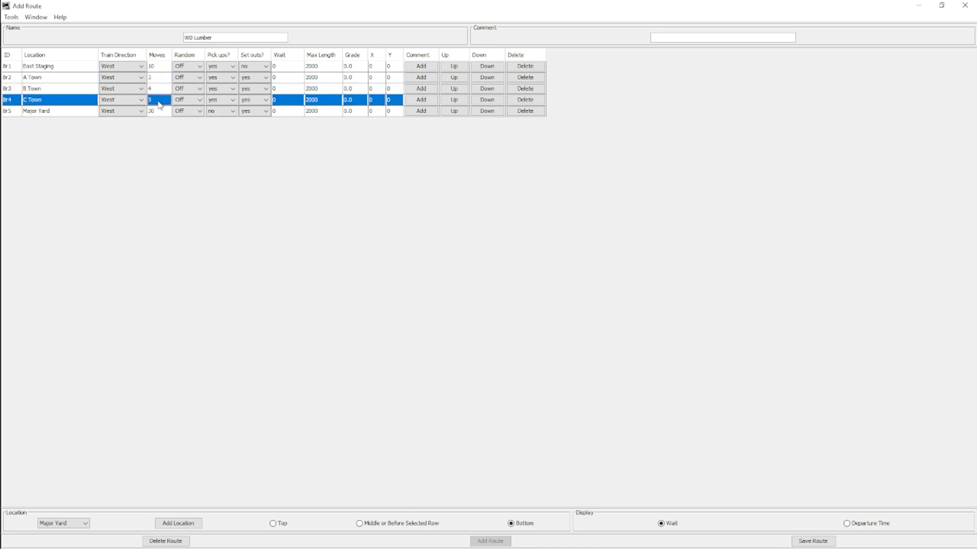
click(159, 89)
click(159, 101)
click(158, 89)
click(158, 100)
click(159, 89)
click(158, 100)
click(158, 90)
click(158, 100)
click(158, 90)
click(159, 100)
click(158, 91)
click(160, 100)
- Save the WB Lumber route
click(813, 544)
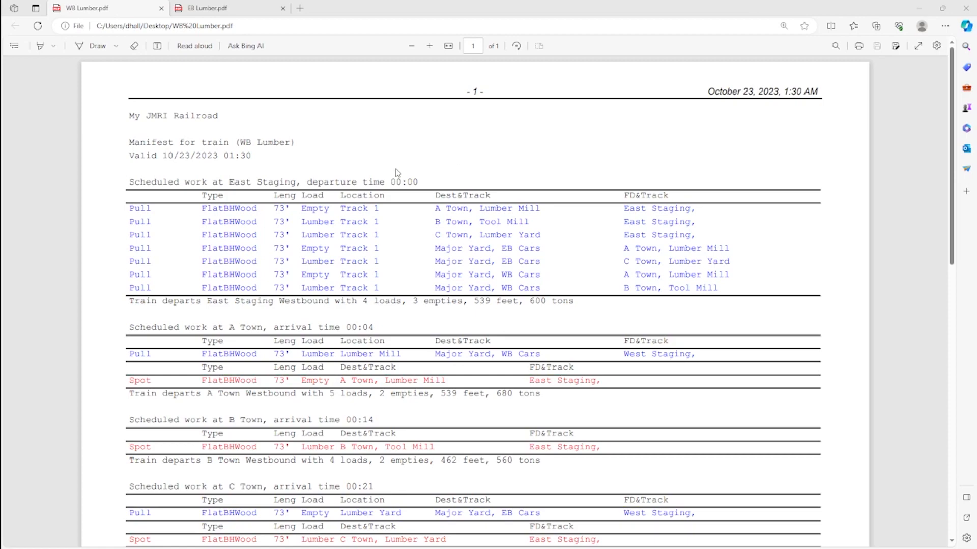
- Examine the train name and the East Staging departure heading in the WB Lumber.pdf manifest in the Edge browser
scroll(399, 176, down, 2)
scroll(403, 209, up, 2)
drag(241, 143, 290, 143)
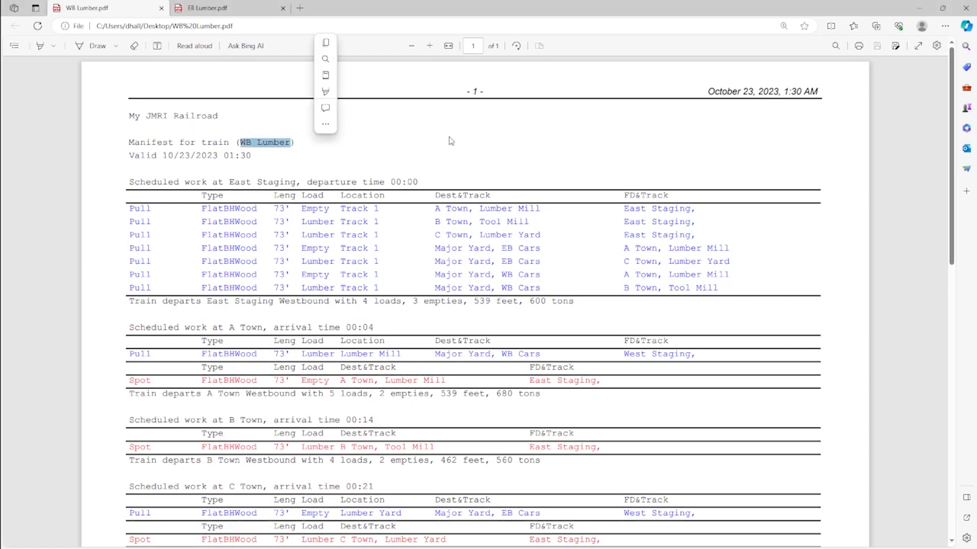
click(462, 141)
scroll(297, 222, down, 2)
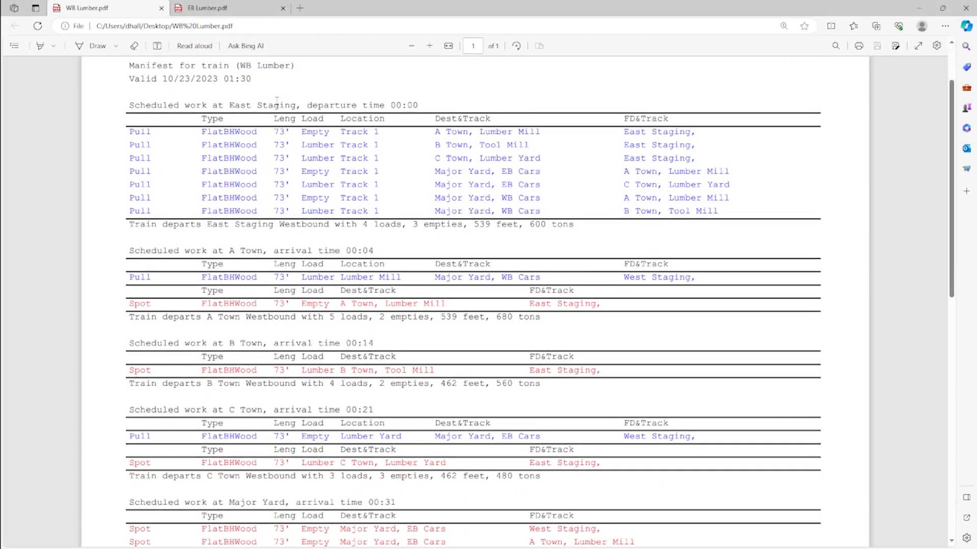
drag(231, 105, 304, 105)
click(348, 182)
- Examine the loads, destination tracks and final destinations of the cars pulled at East Staging
drag(436, 132, 541, 159)
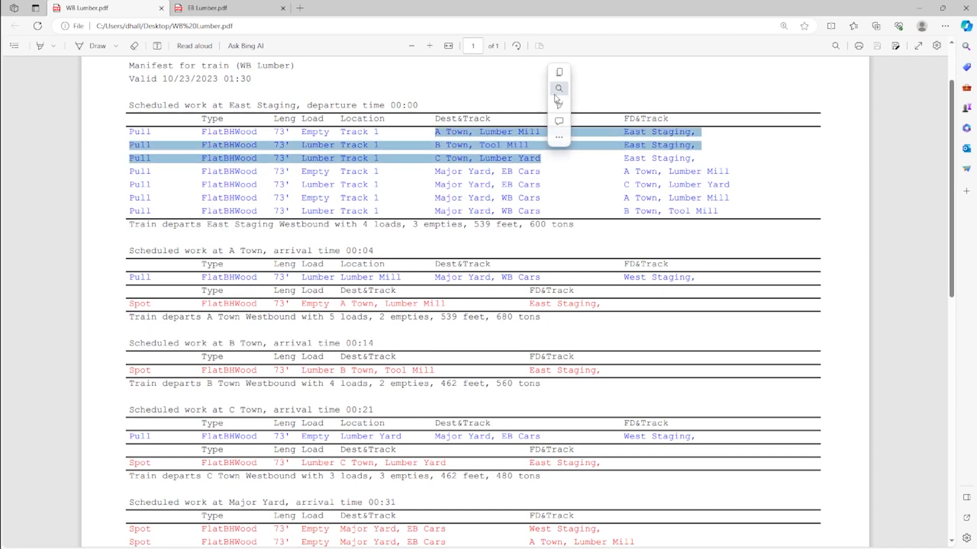
click(489, 93)
drag(302, 135, 330, 134)
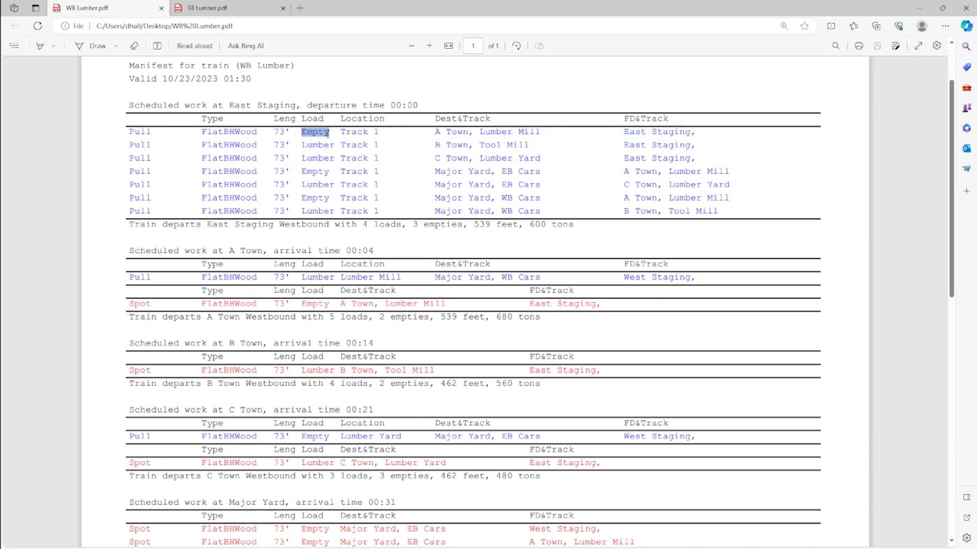
click(324, 154)
drag(624, 171, 733, 211)
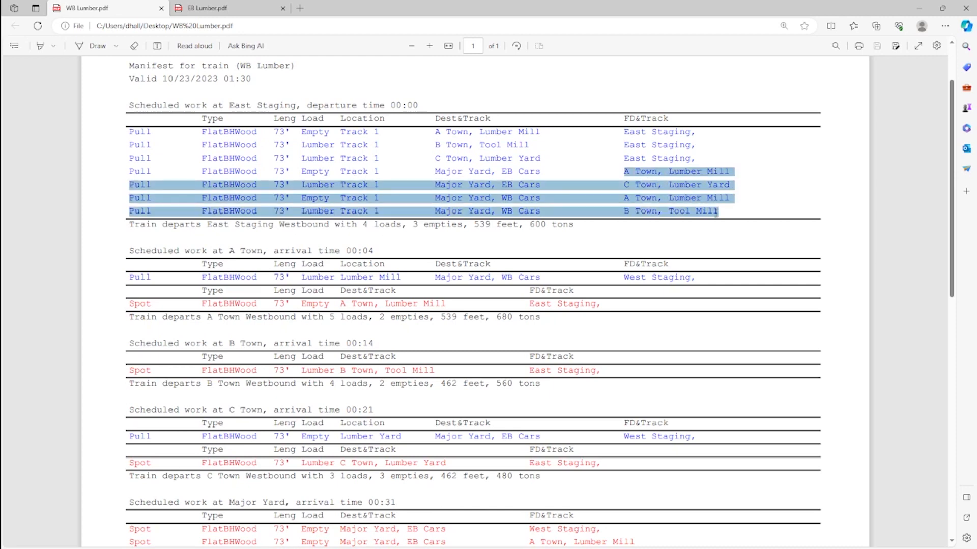
click(589, 99)
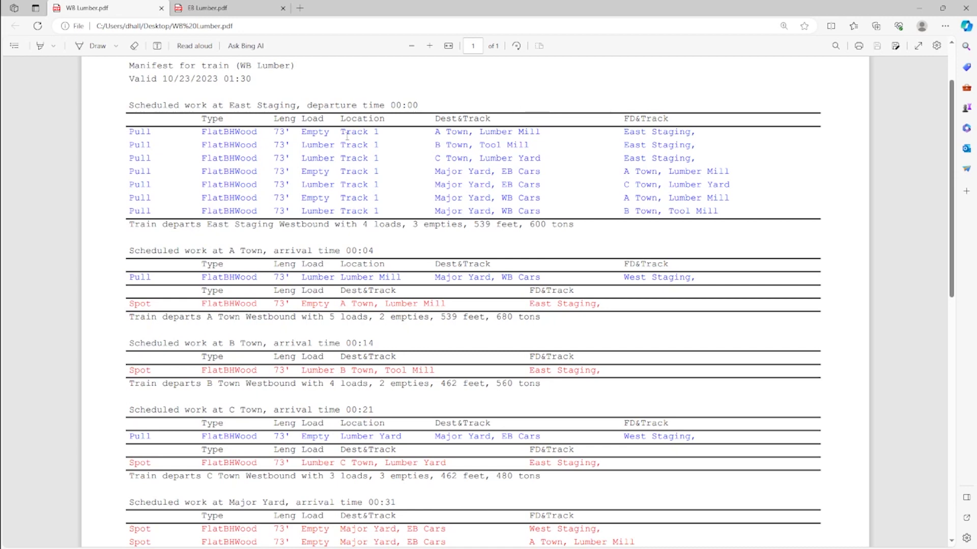
drag(423, 134, 542, 158)
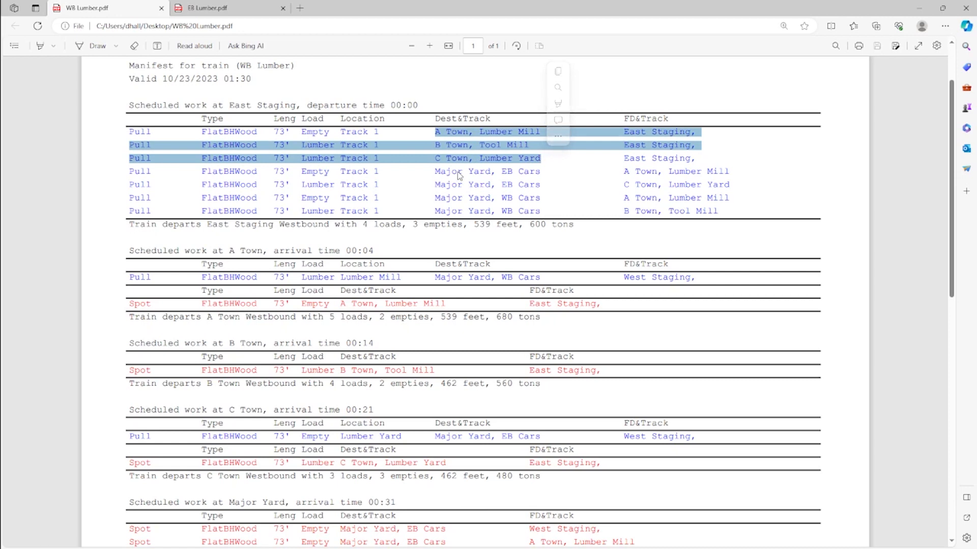
click(458, 95)
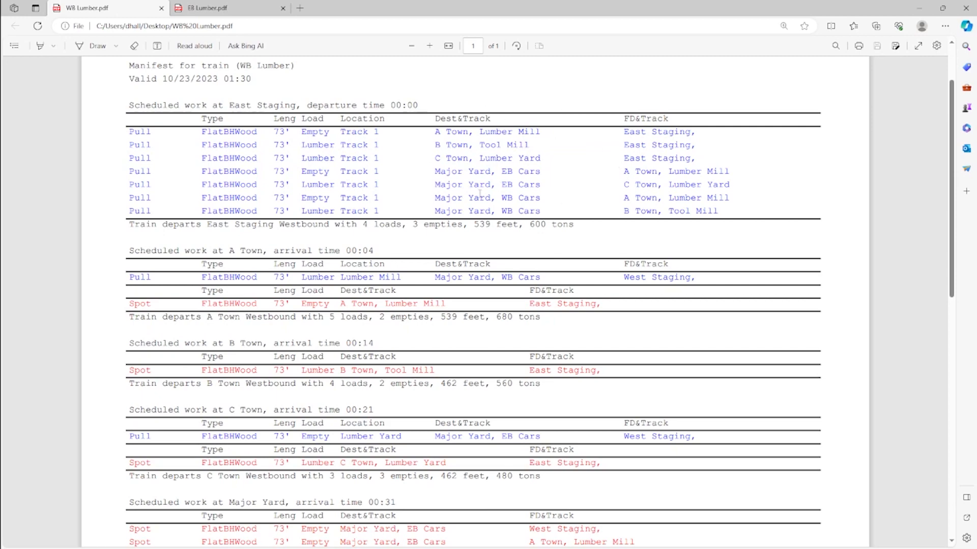
- Examine the A Town work, comparing the spotted car's Lumber Mill destination with its final destination
scroll(478, 189, down, 2)
scroll(516, 160, up, 2)
scroll(358, 278, down, 2)
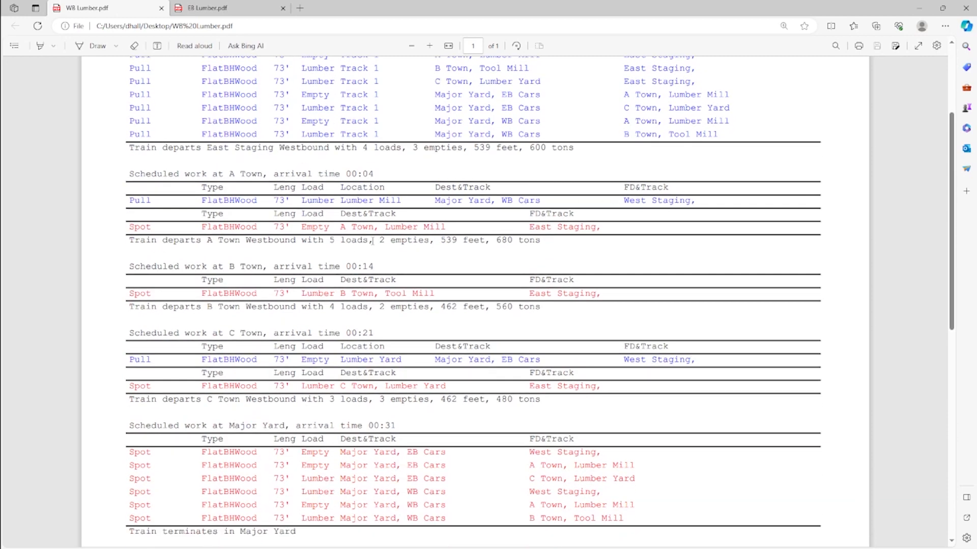
drag(529, 227, 600, 227)
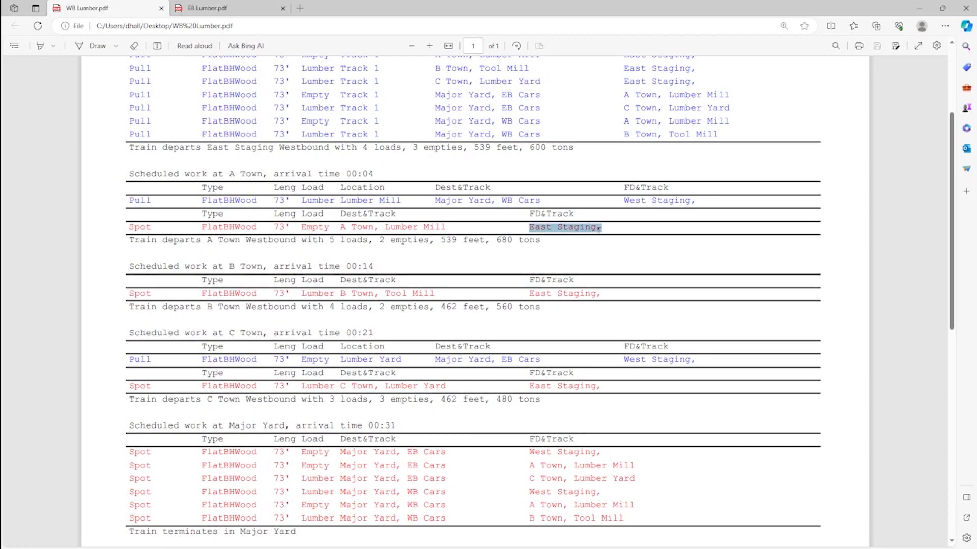
scroll(616, 162, down, 2)
click(391, 238)
drag(334, 151, 414, 151)
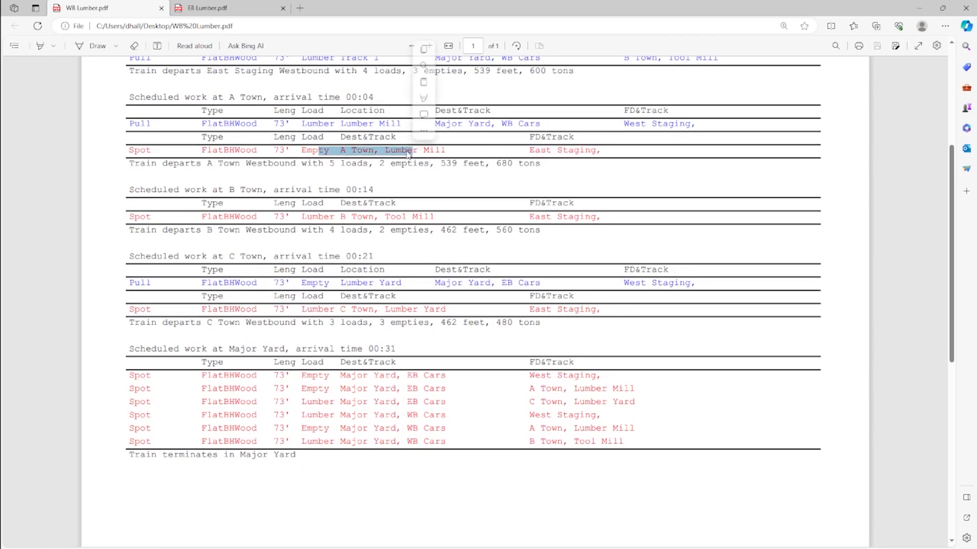
click(396, 159)
drag(340, 150, 442, 150)
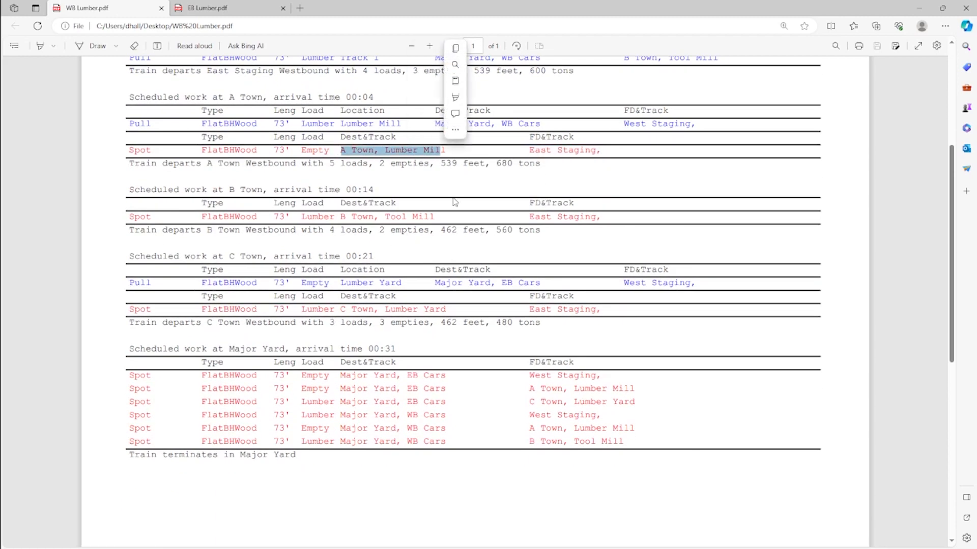
drag(529, 150, 569, 150)
click(550, 157)
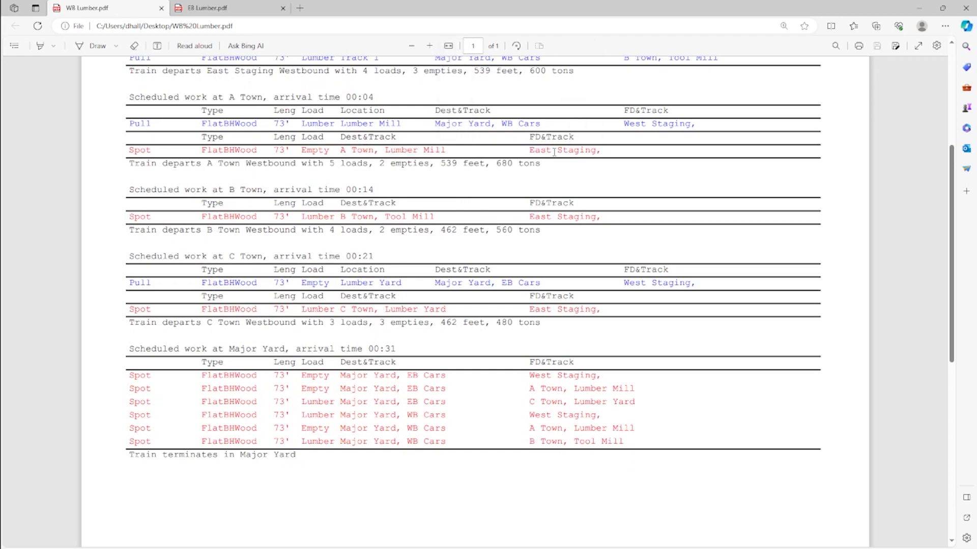
- Read through the manifest's scheduled work at B Town, C Town and Major Yard
scroll(484, 170, down, 2)
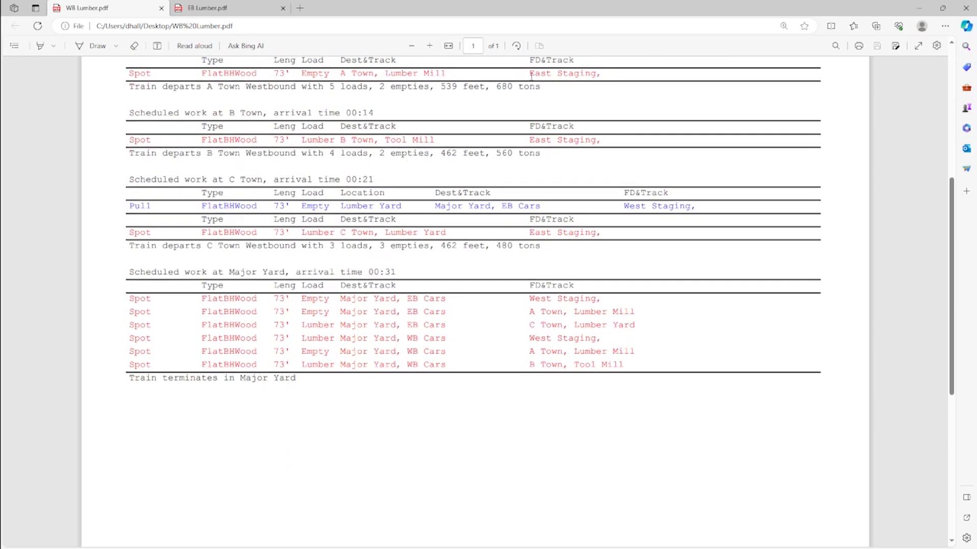
scroll(531, 75, up, 2)
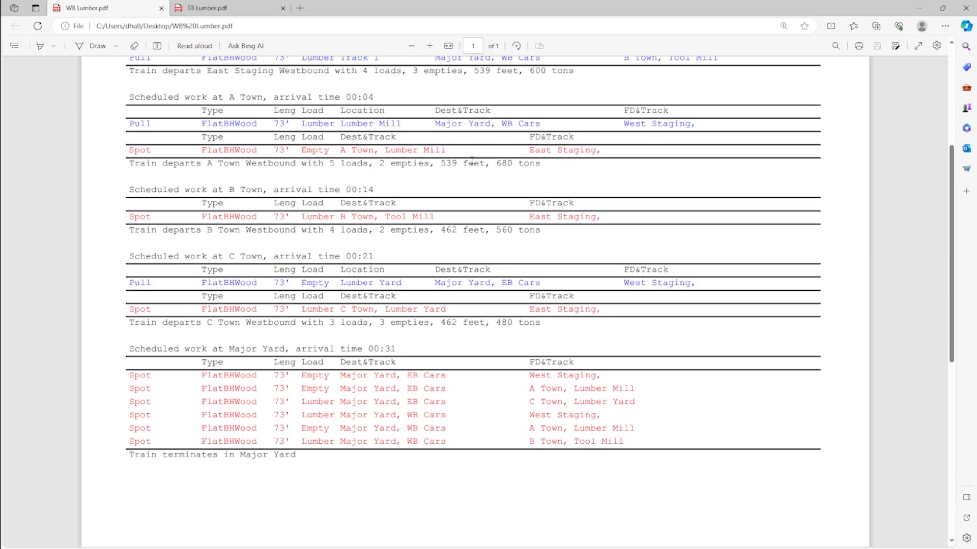
scroll(472, 162, down, 2)
scroll(473, 157, up, 2)
scroll(410, 183, down, 3)
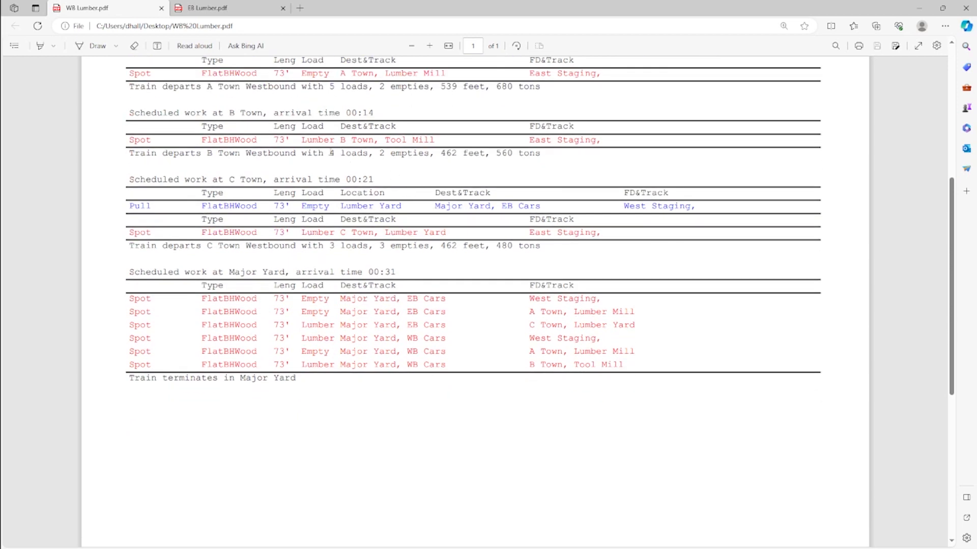
- Examine the B Town spotted car's Tool Mill destination and its final destination in the WB Lumber manifest
drag(363, 140, 437, 140)
click(521, 161)
drag(535, 127, 591, 141)
click(576, 165)
- Examine the C Town work, checking the pulled car's Lumber Yard location and final destination and the spotted car's destination track
scroll(560, 169, down, 3)
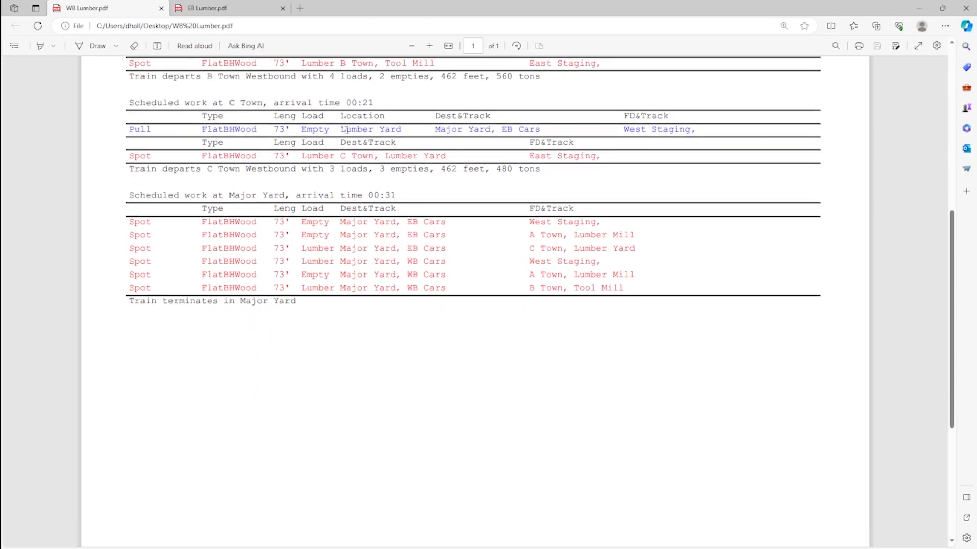
drag(347, 130, 413, 132)
click(638, 126)
drag(625, 130, 694, 131)
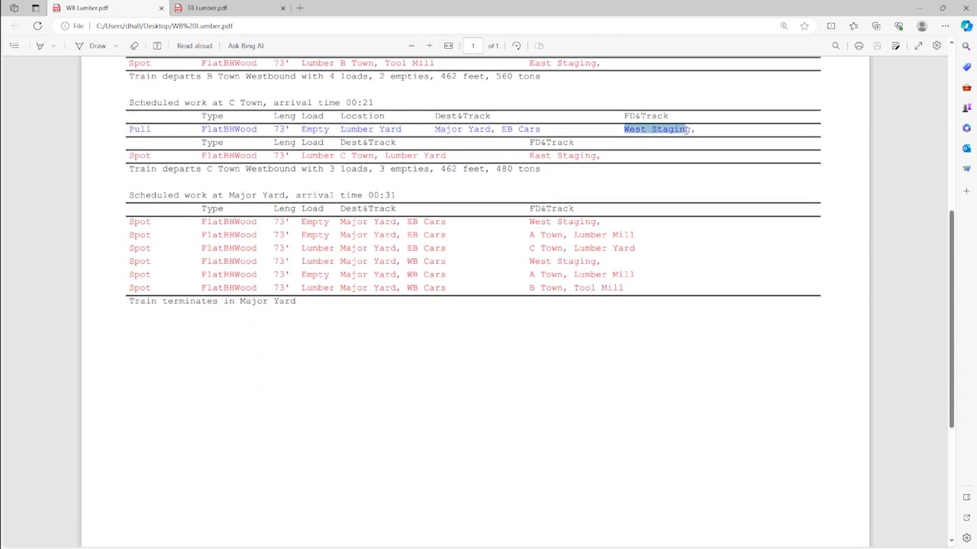
click(610, 182)
drag(338, 156, 446, 157)
click(462, 193)
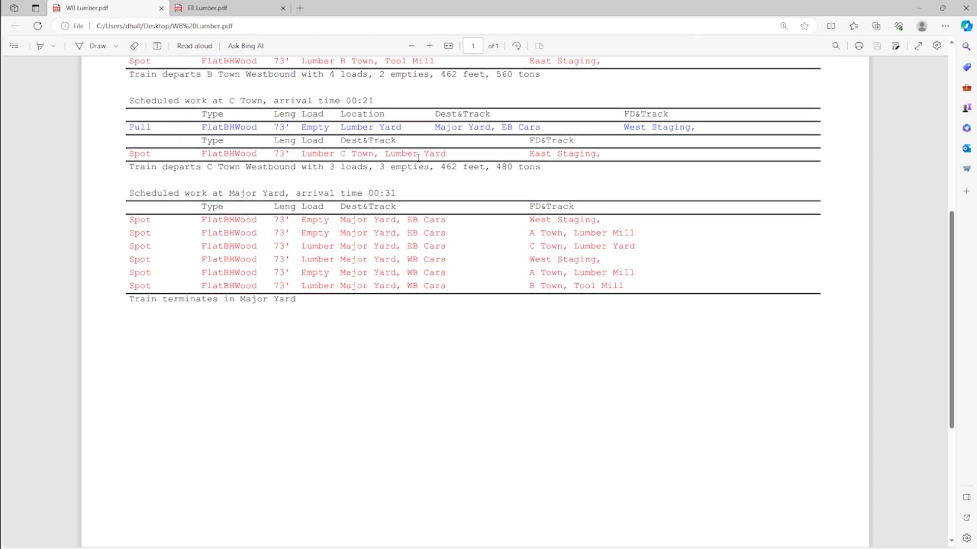
- Examine the cars spotted at Major Yard in the WB Lumber manifest, focusing on those with West Staging as final destination
scroll(404, 175, down, 3)
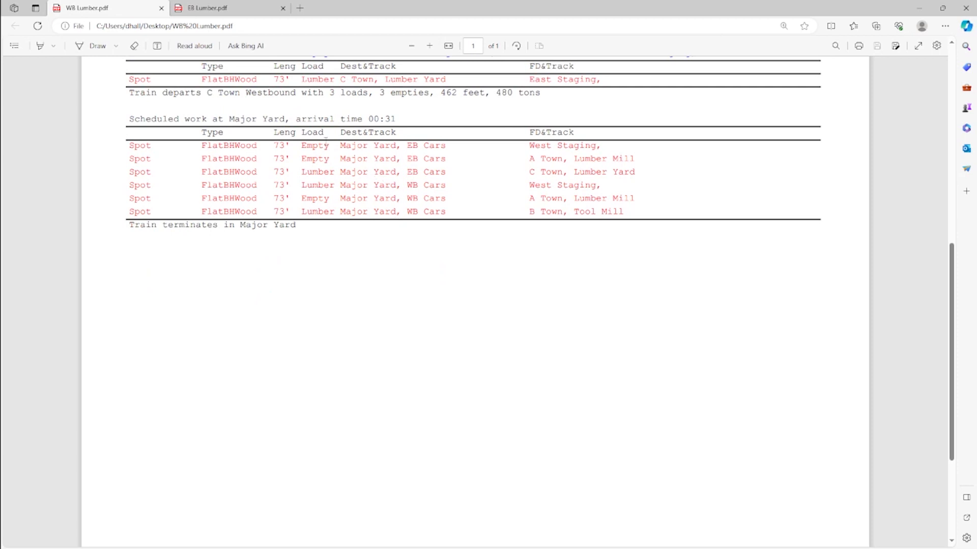
drag(230, 119, 284, 121)
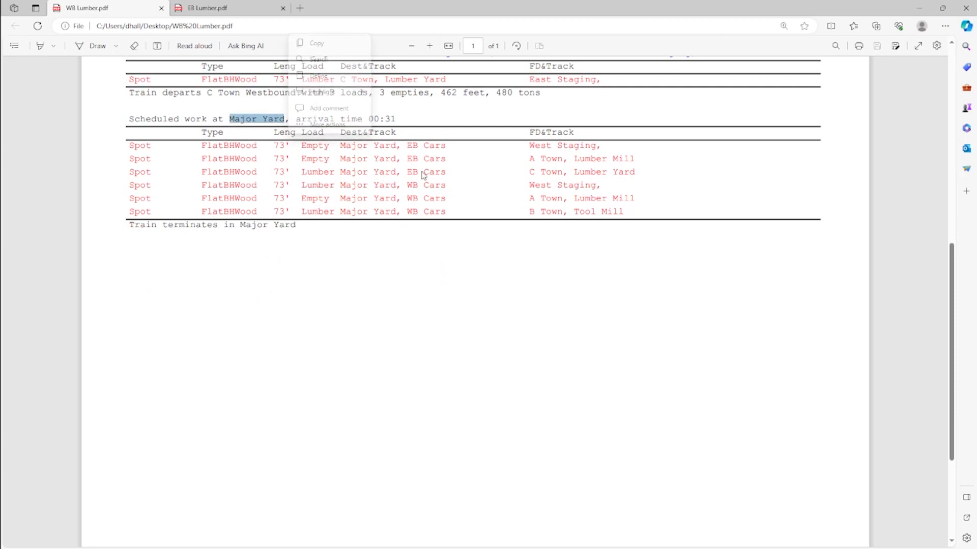
scroll(425, 174, up, 3)
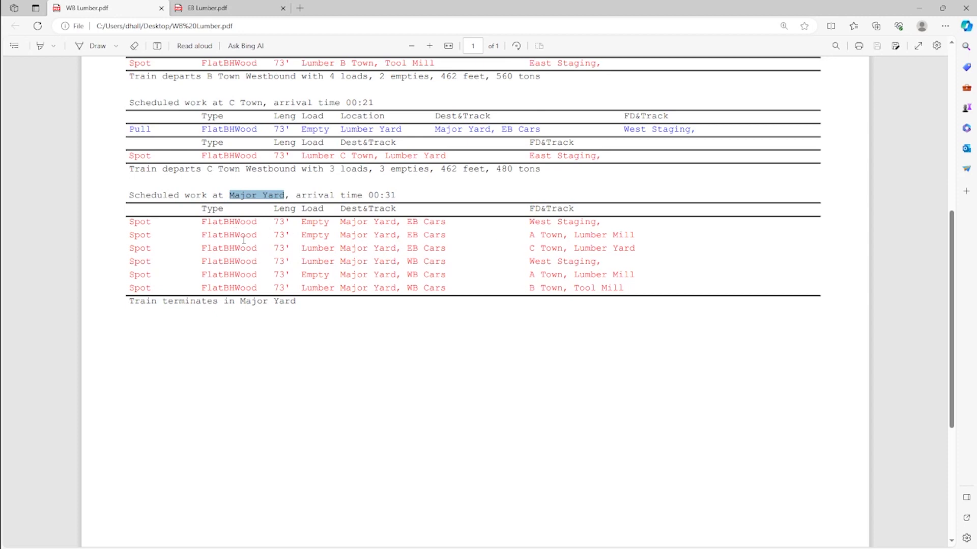
click(241, 7)
key(ctrl+Tab)
drag(529, 222, 605, 223)
drag(529, 261, 611, 266)
click(489, 249)
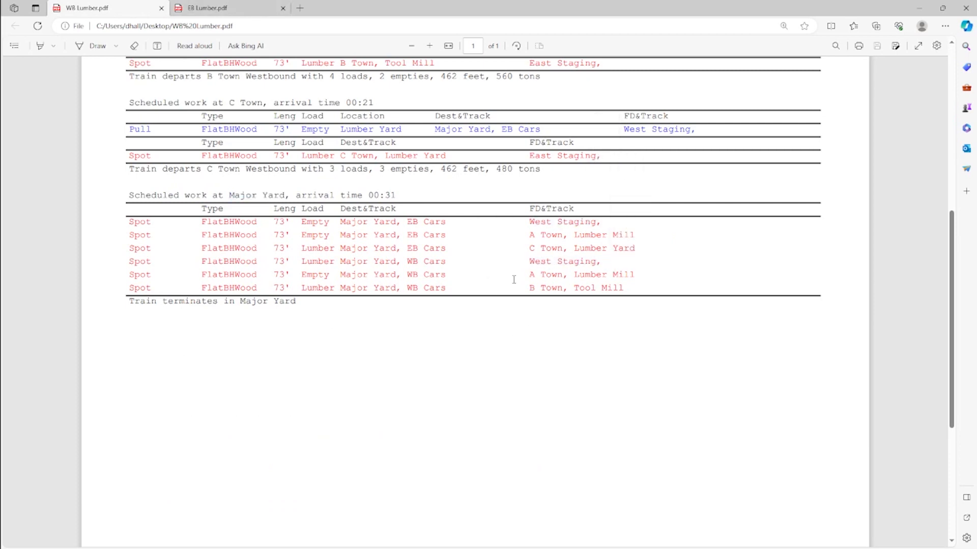
- Compare the cars WB Lumber spots at Major Yard with those pulled there in the EB Lumber.pdf manifest
click(246, 7)
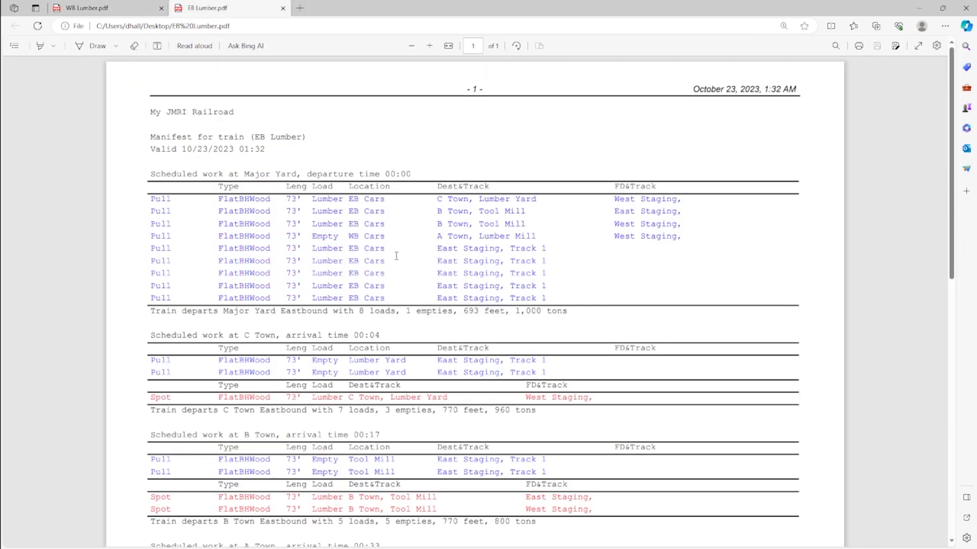
key(ctrl+Tab)
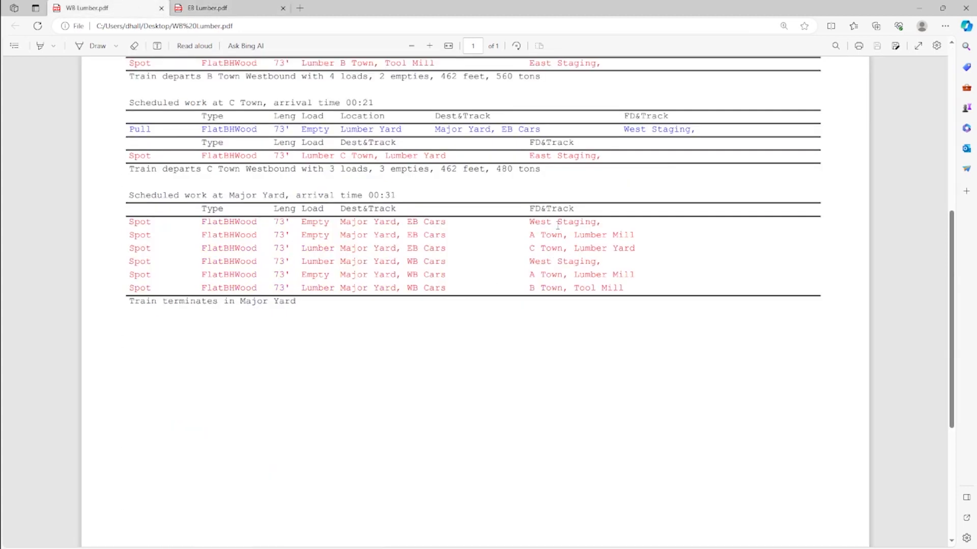
click(231, 9)
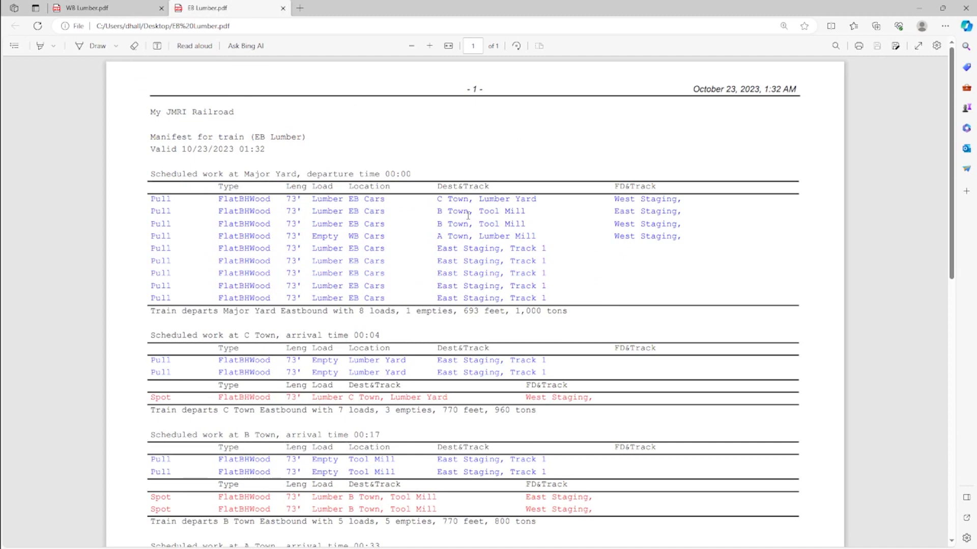
key(ctrl+Tab)
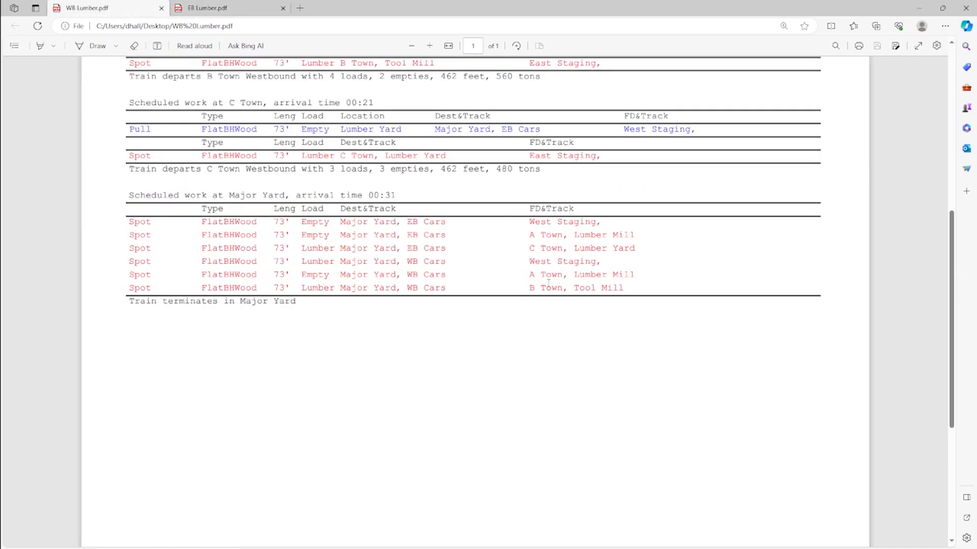
key(ctrl+Tab)
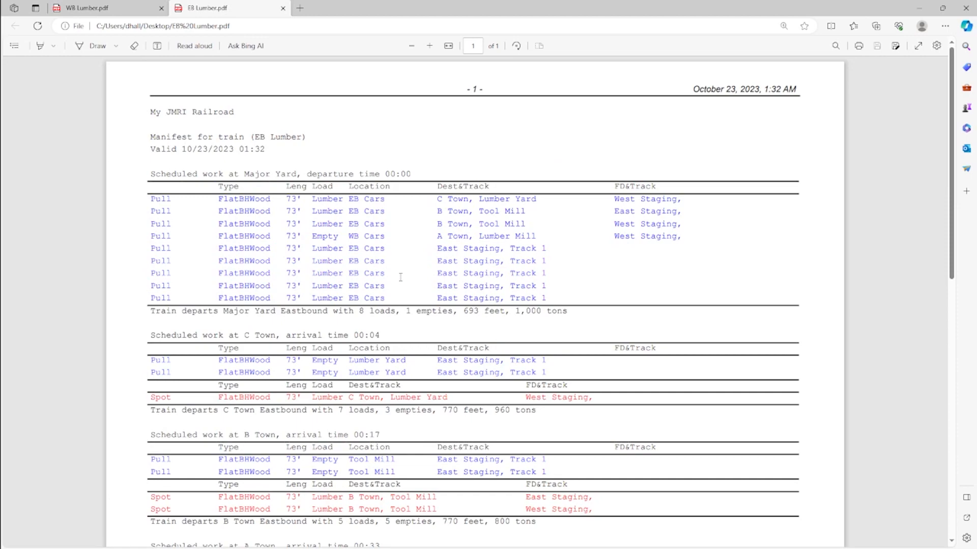
- Examine the location, load and destination track of the cars pulled at C Town in the EB Lumber manifest
scroll(421, 293, down, 3)
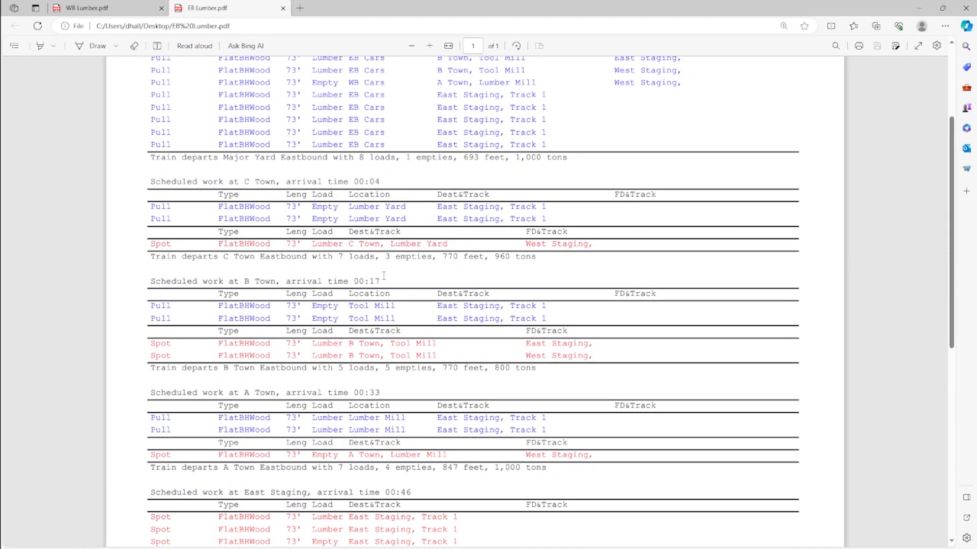
scroll(349, 224, down, 2)
drag(350, 131, 411, 131)
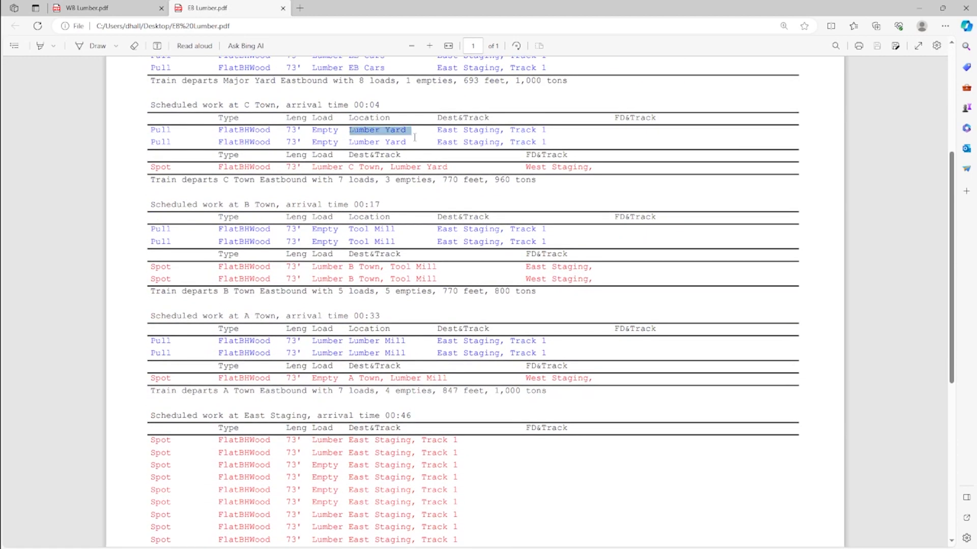
click(450, 158)
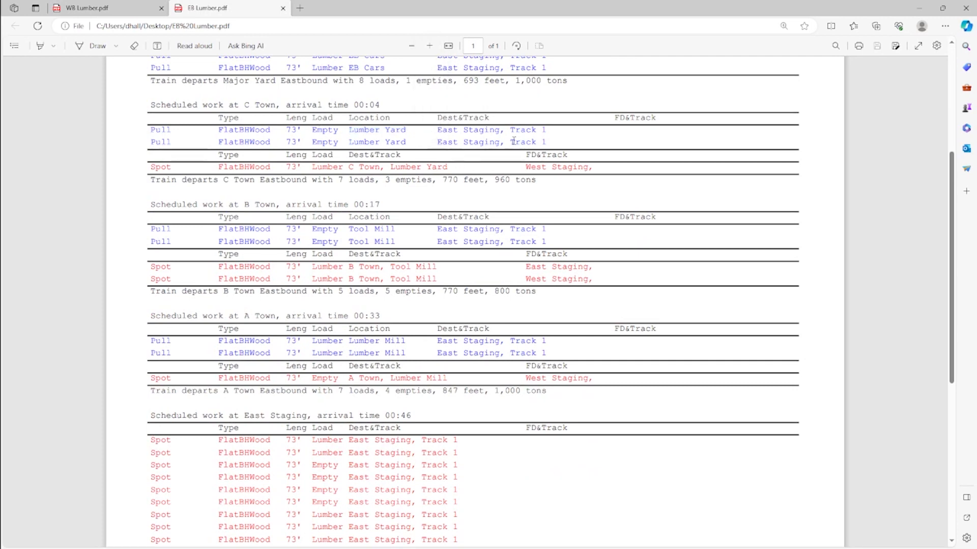
drag(312, 131, 342, 131)
drag(438, 131, 555, 133)
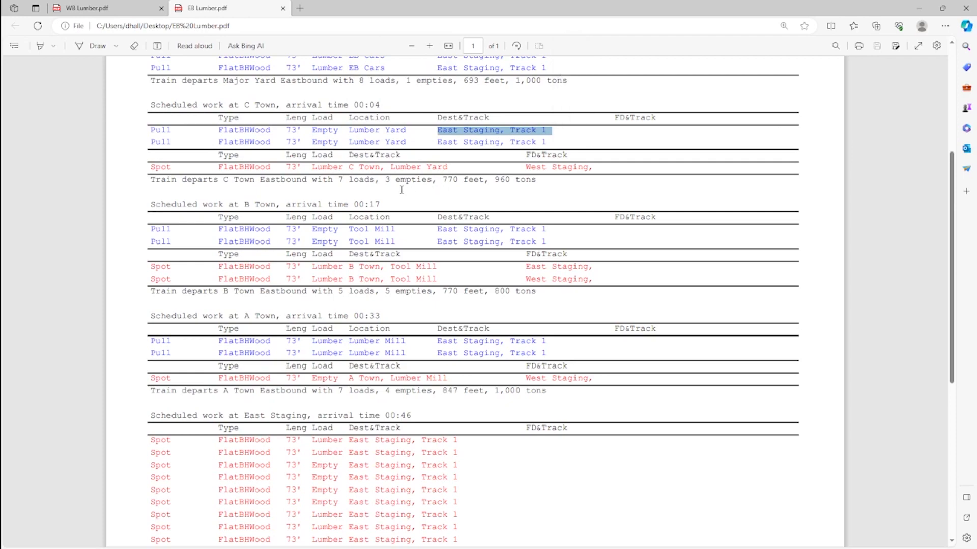
- Examine the load and final destination of the car spotted at C Town in the EB Lumber manifest
scroll(401, 190, down, 2)
drag(314, 91, 347, 93)
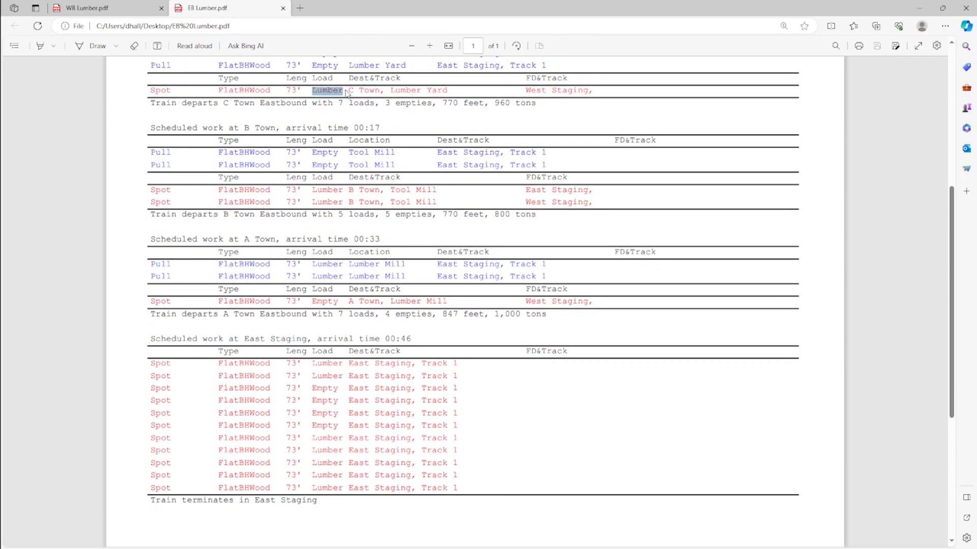
click(316, 106)
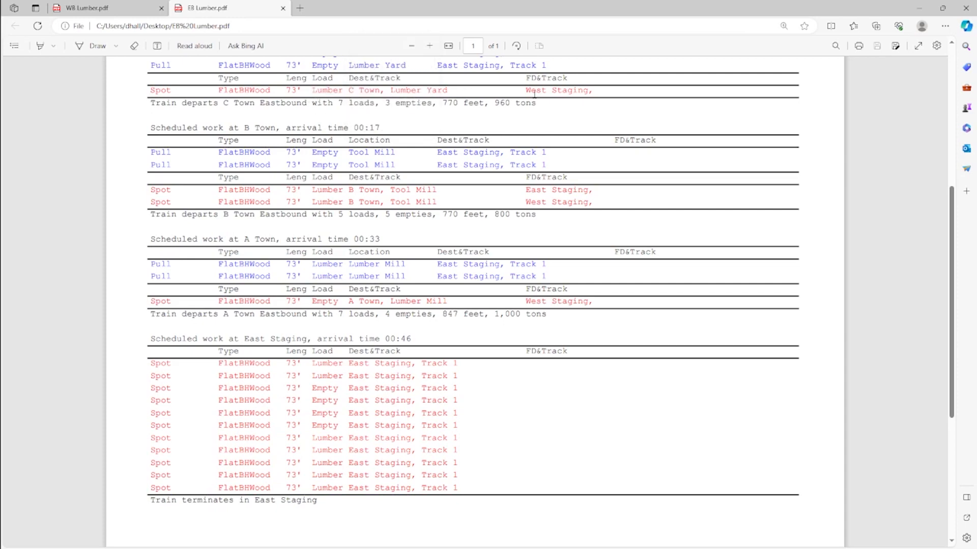
drag(525, 91, 591, 91)
right_click(590, 91)
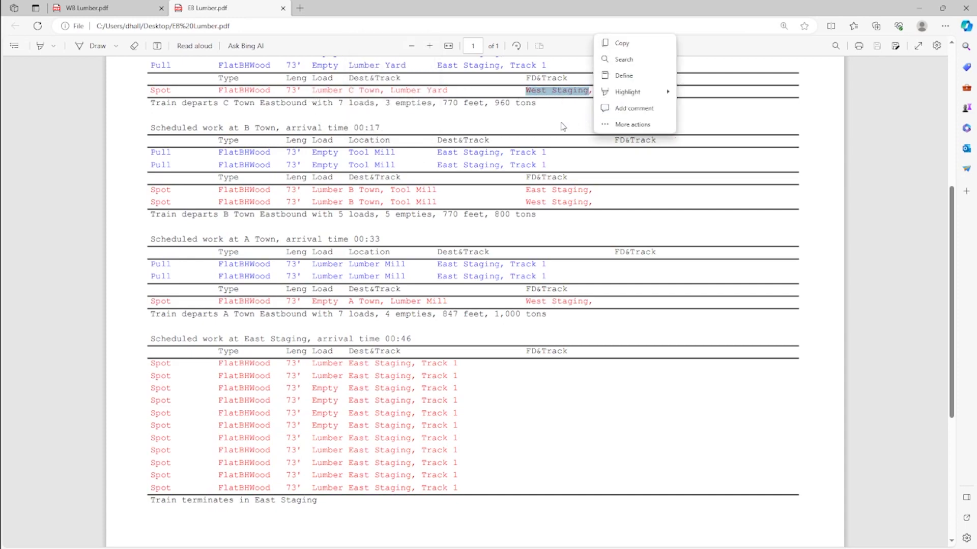
click(516, 129)
- Examine the B Town departure summary and the list of cars spotted at East Staging in the EB Lumber manifest
scroll(406, 158, down, 2)
scroll(412, 163, up, 2)
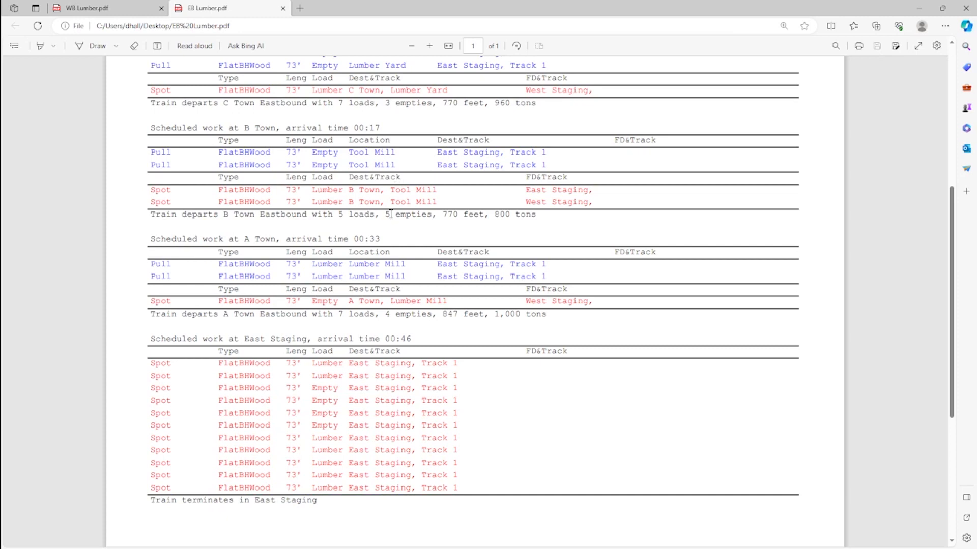
drag(390, 215, 406, 215)
click(413, 238)
scroll(410, 239, down, 3)
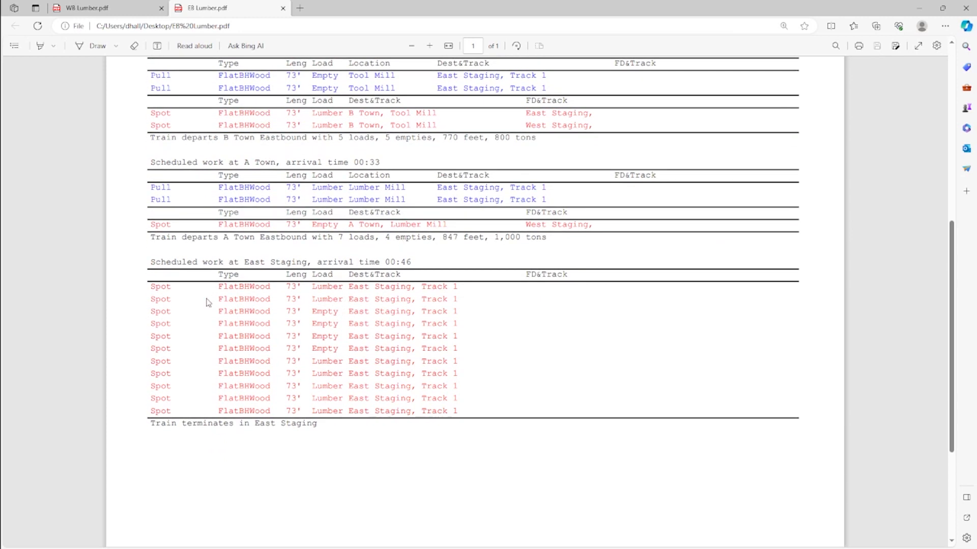
drag(152, 287, 474, 410)
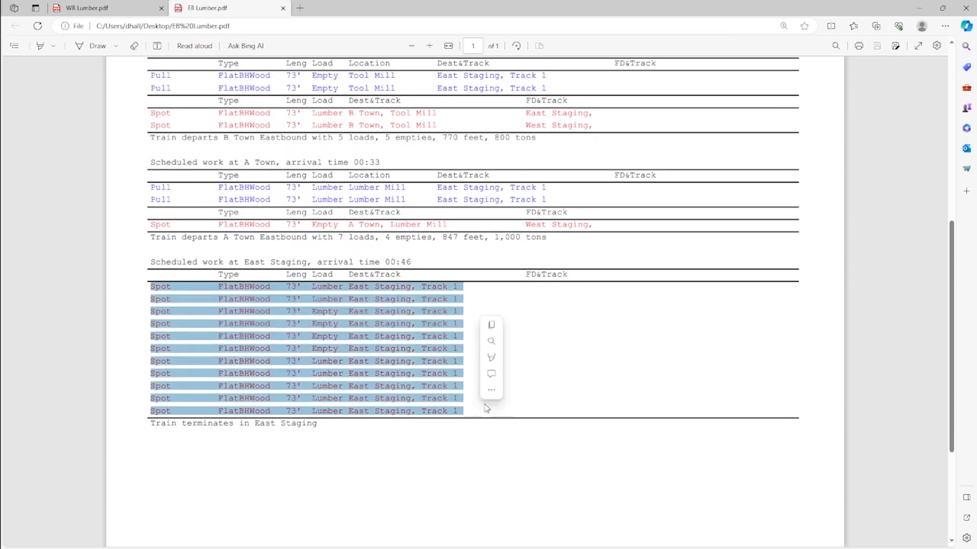
click(521, 337)
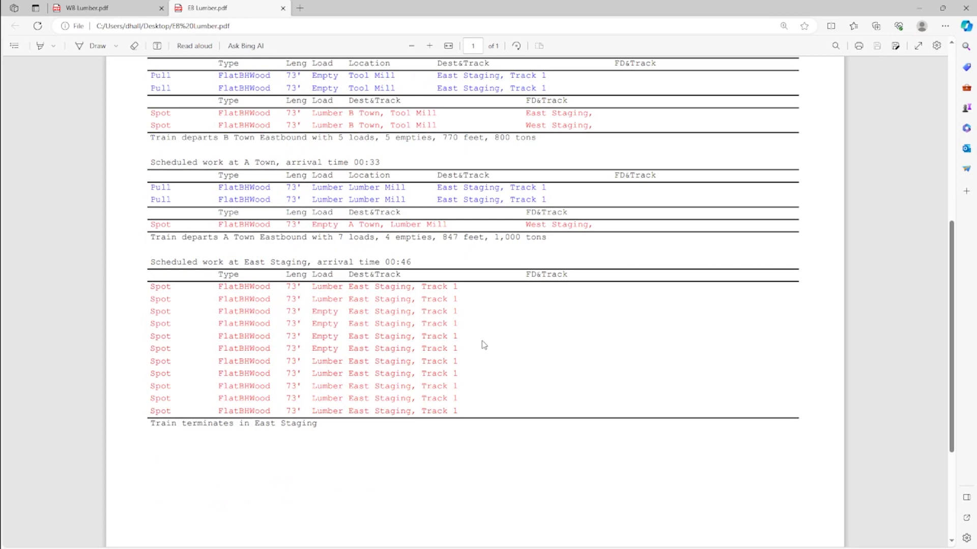
- Compare the East Staging departure in the WB Lumber manifest with the East Staging arrivals in the EB Lumber manifest
click(101, 7)
scroll(347, 214, up, 10)
scroll(346, 214, up, 1)
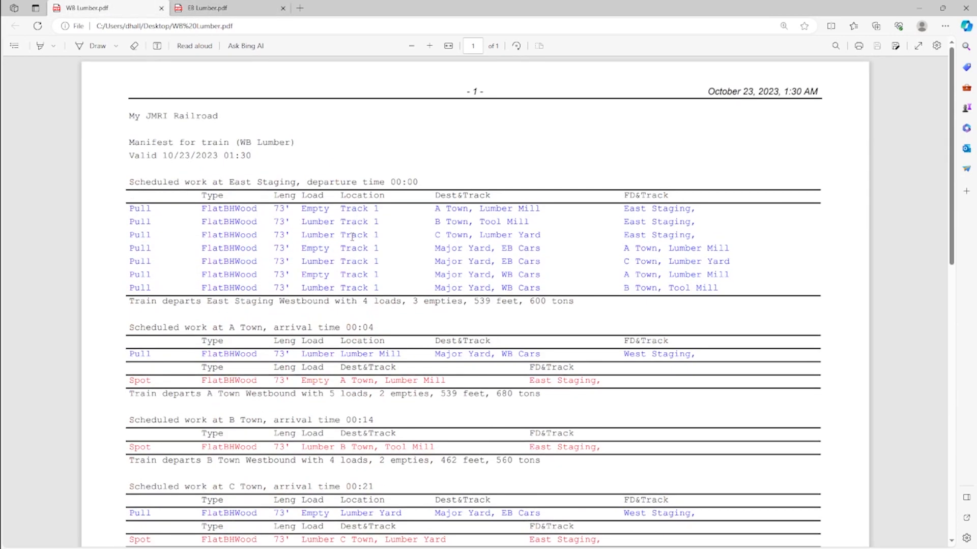
click(219, 7)
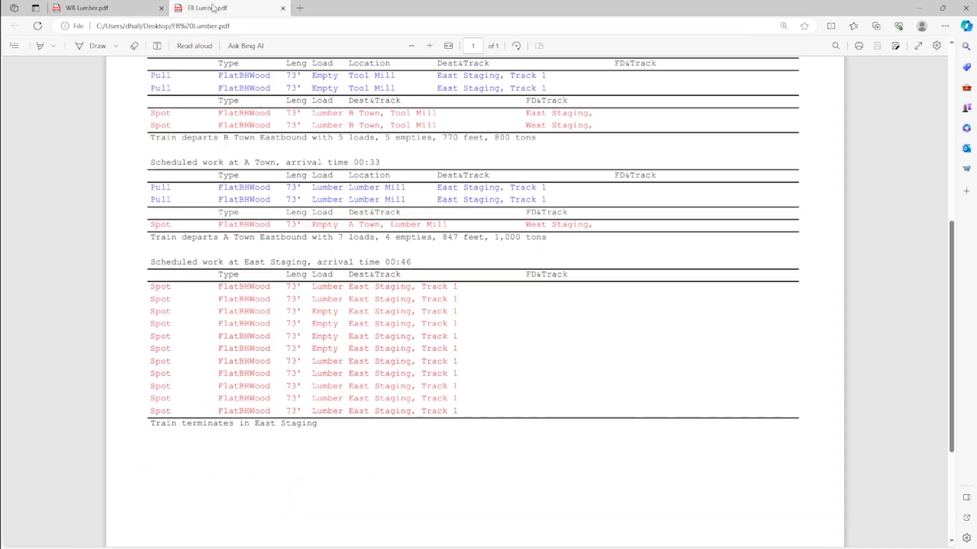
- Read through the whole EB Lumber manifest, from the Major Yard departure to the train's termination in East Staging
scroll(379, 306, down, 3)
scroll(473, 351, up, 7)
scroll(472, 351, down, 3)
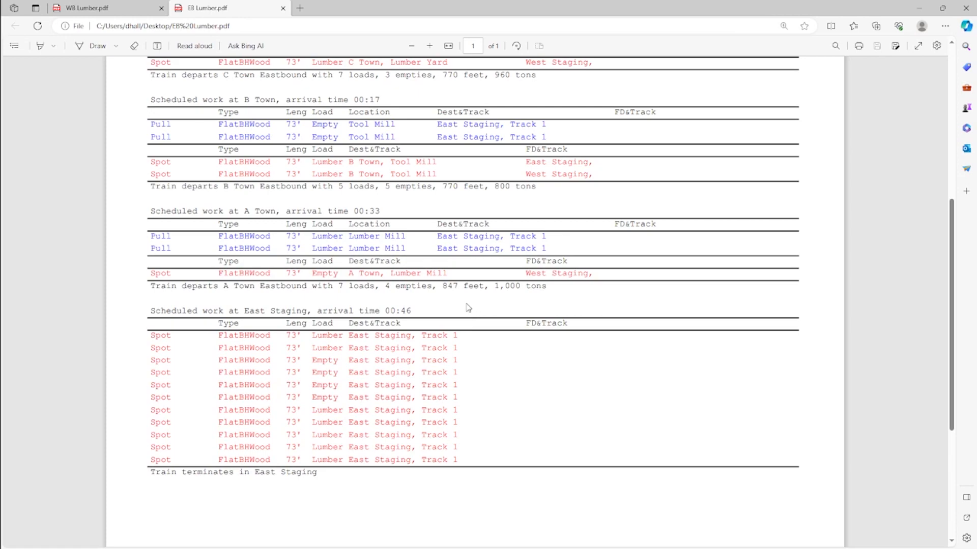
scroll(488, 299, up, 7)
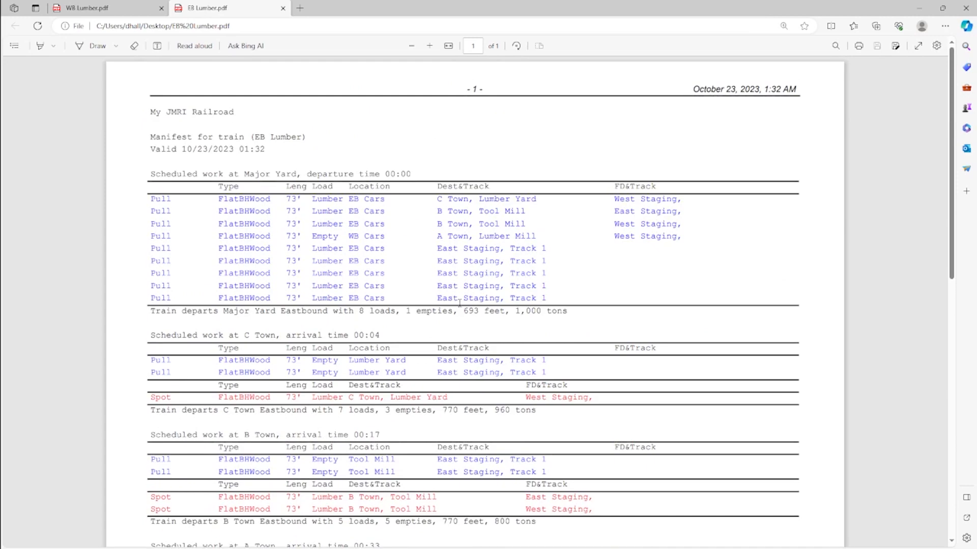
scroll(459, 303, down, 6)
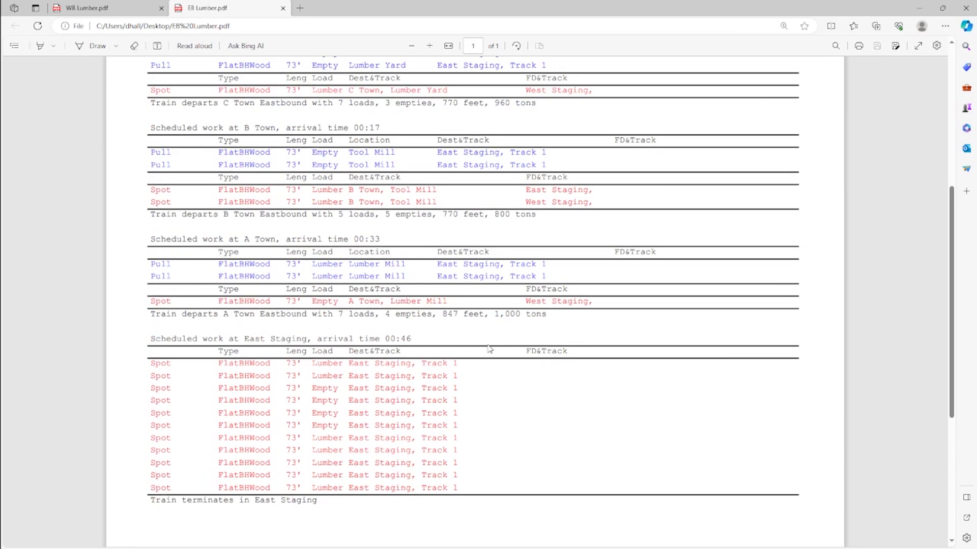
scroll(487, 347, up, 1)
scroll(488, 347, down, 3)
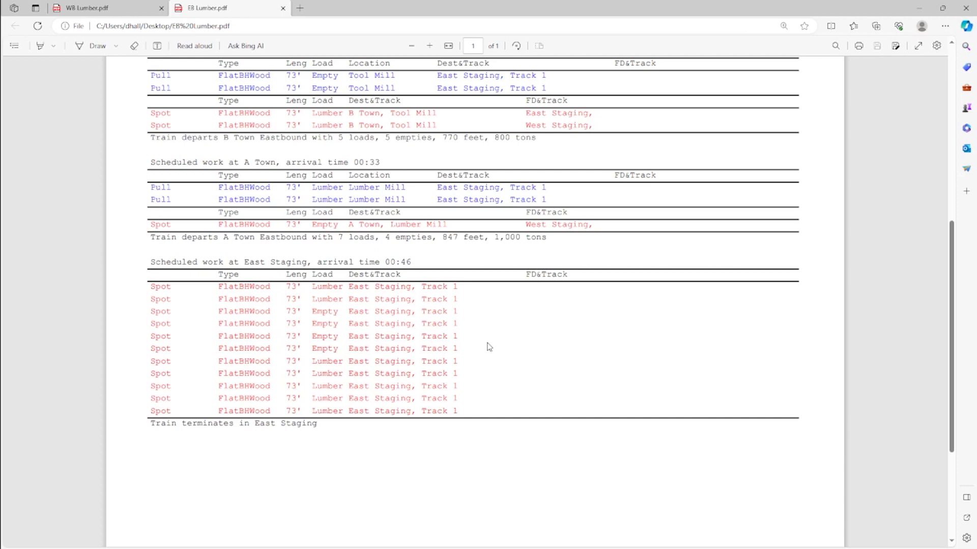
scroll(486, 339, up, 6)
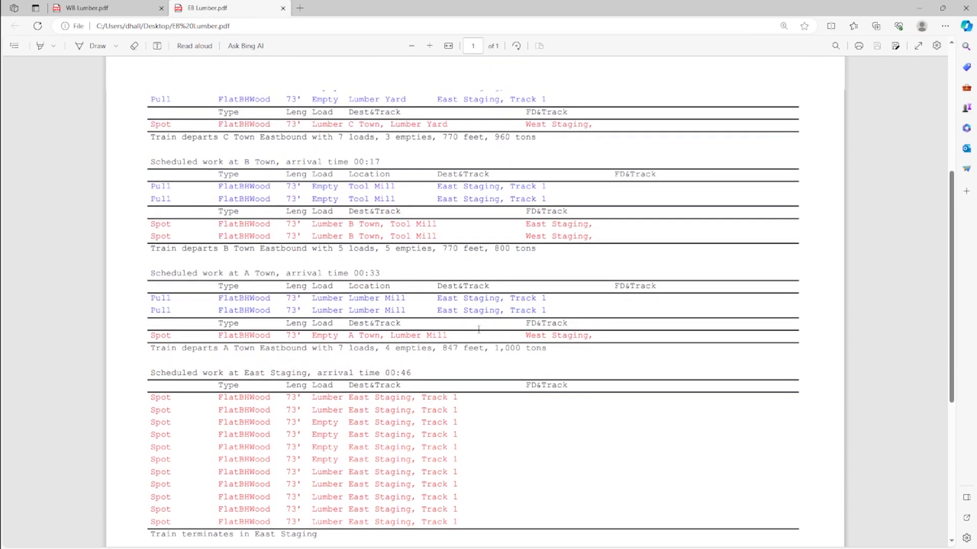
scroll(488, 321, up, 2)
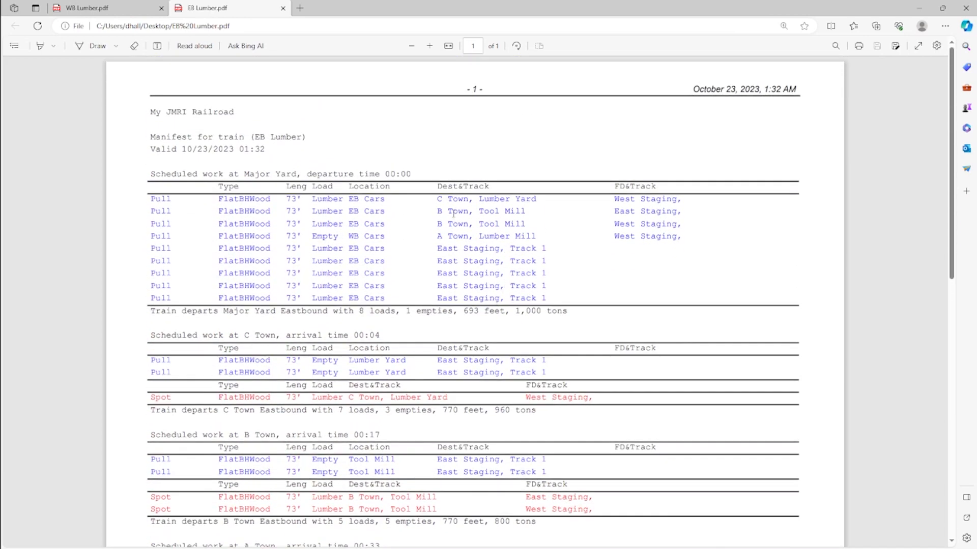
scroll(578, 263, down, 1)
scroll(577, 263, down, 2)
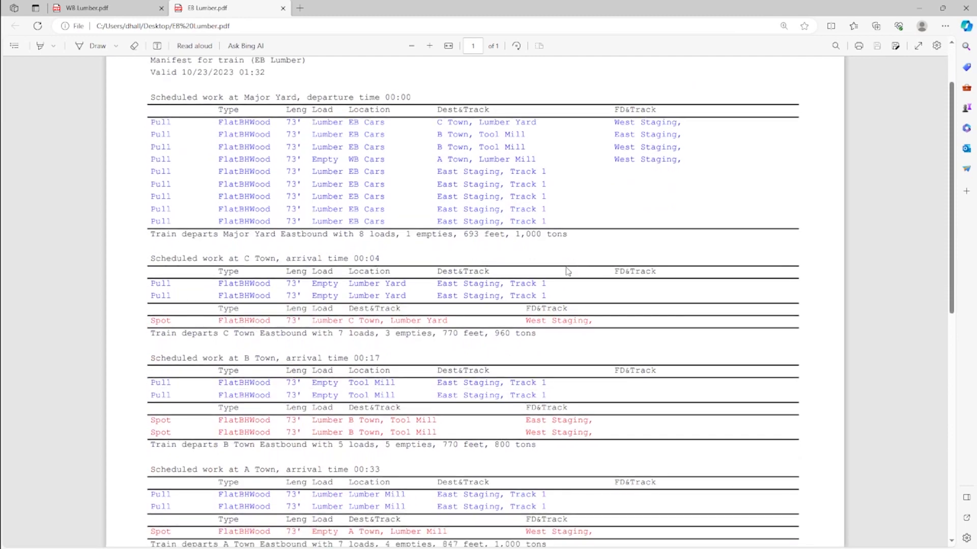
scroll(523, 306, up, 2)
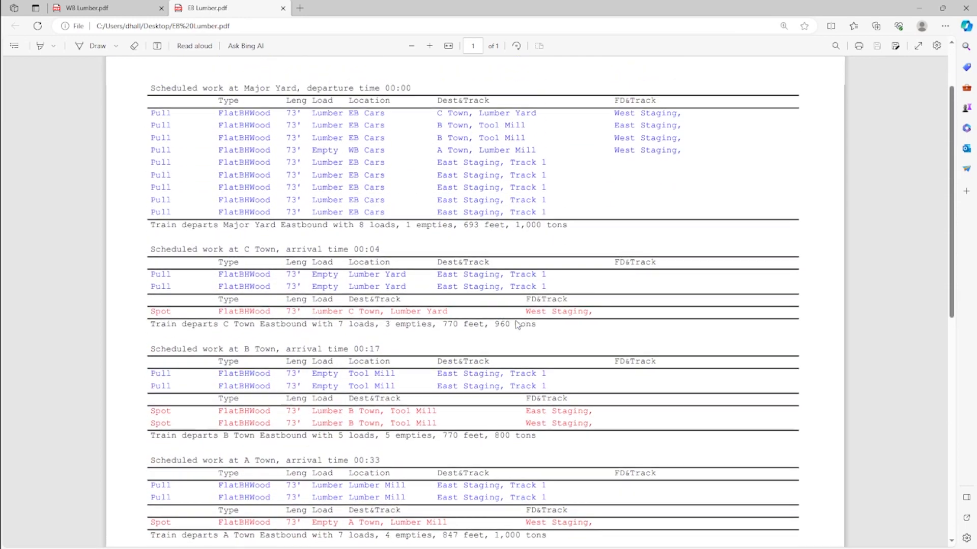
scroll(514, 356, down, 3)
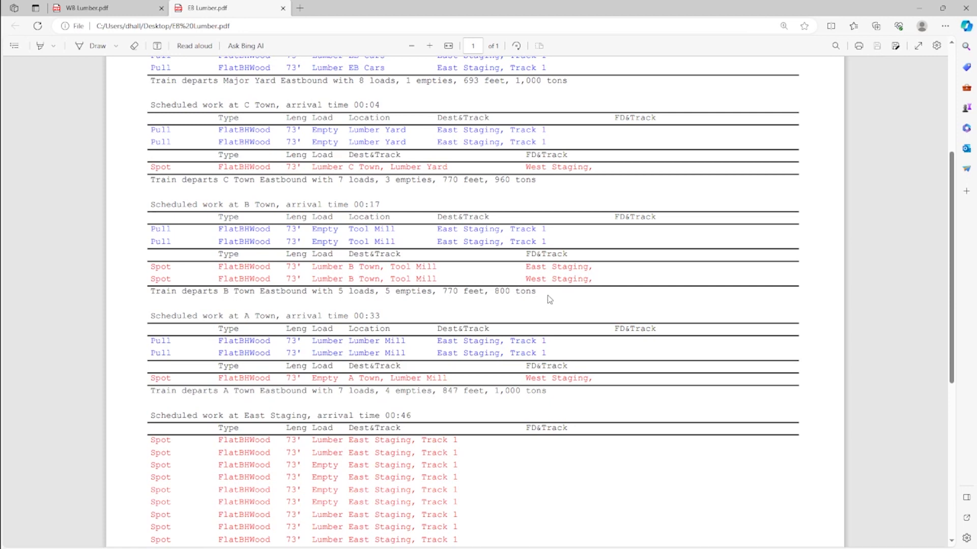
scroll(515, 305, down, 3)
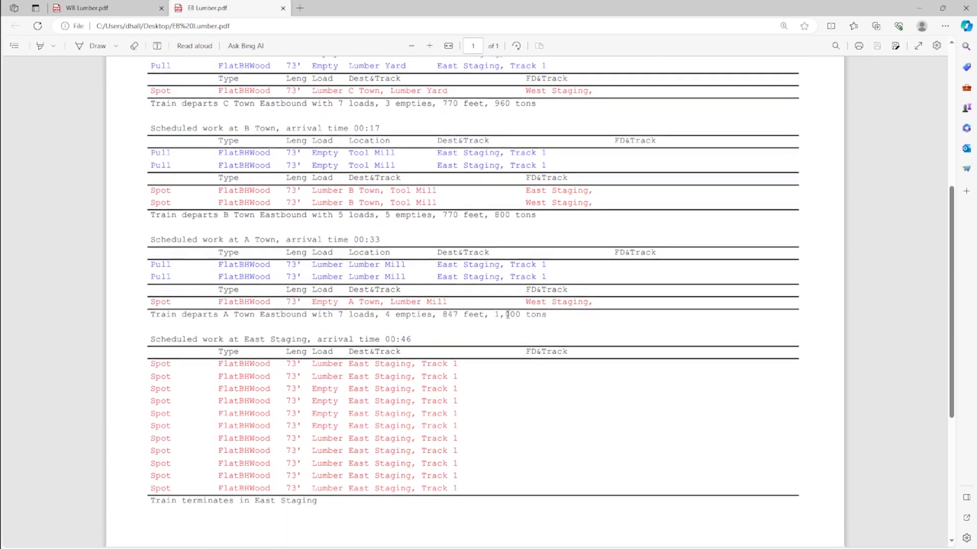
scroll(497, 351, up, 3)
scroll(497, 369, up, 5)
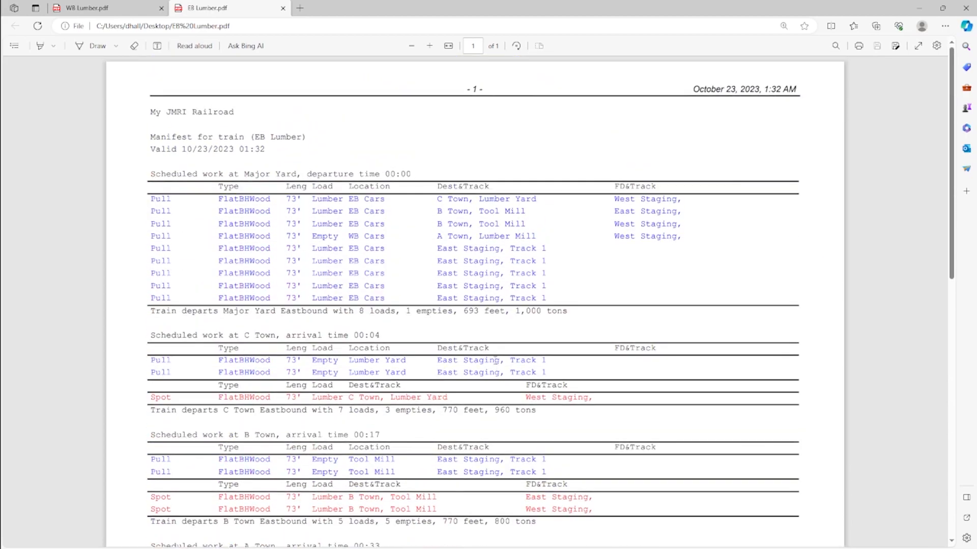
scroll(488, 362, down, 7)
scroll(489, 357, up, 3)
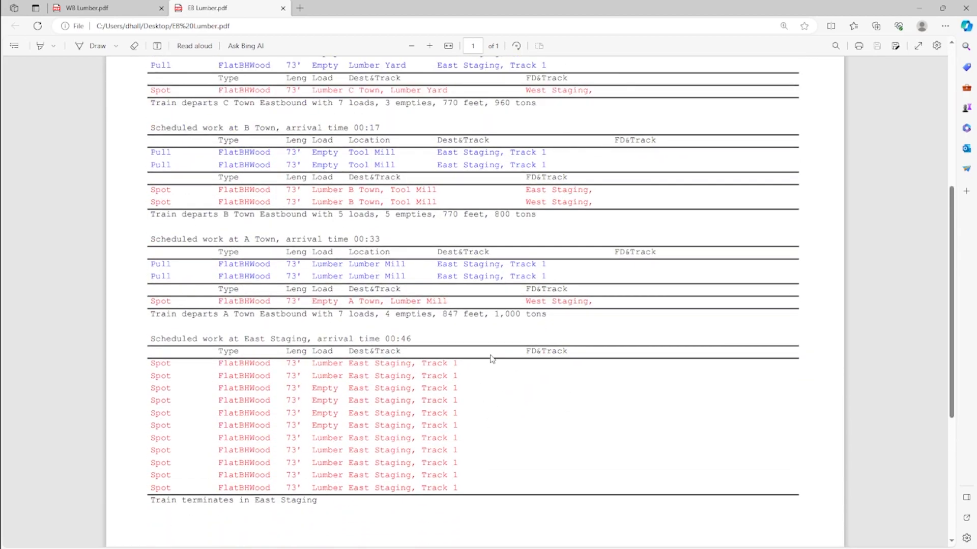